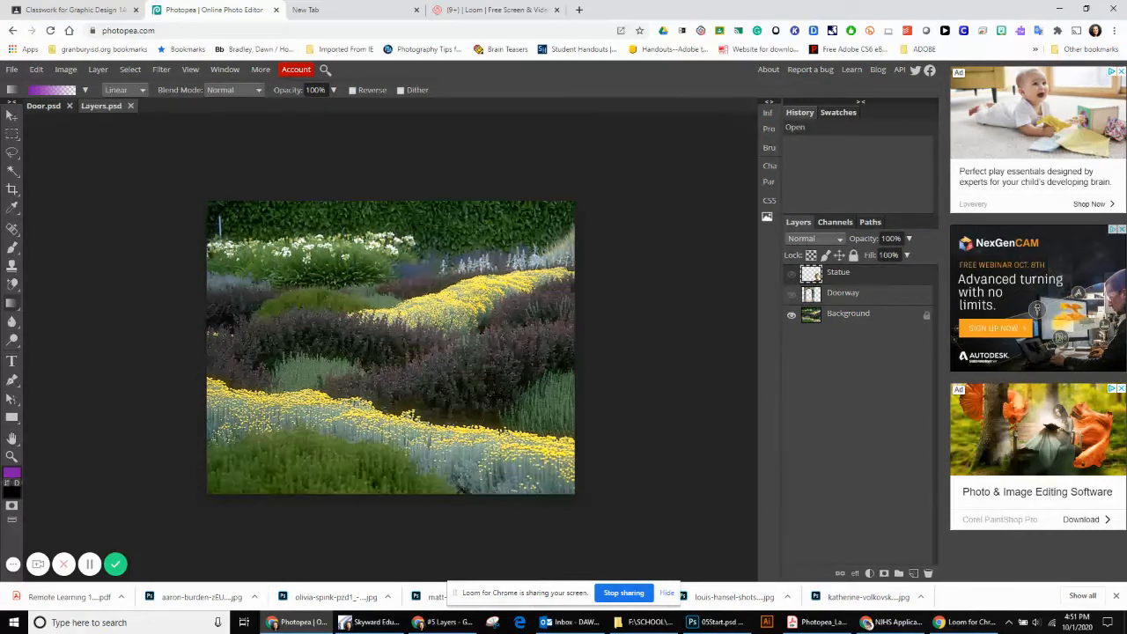
- Rename the only layer in the Door.psd document to "Door"
click(41, 107)
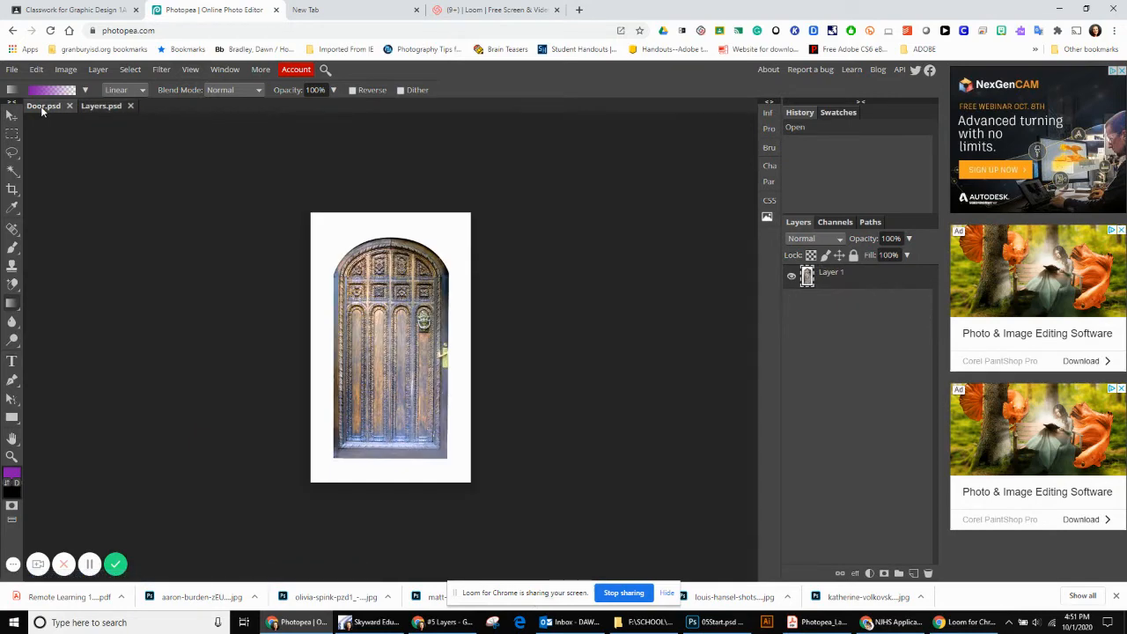
double_click(832, 274)
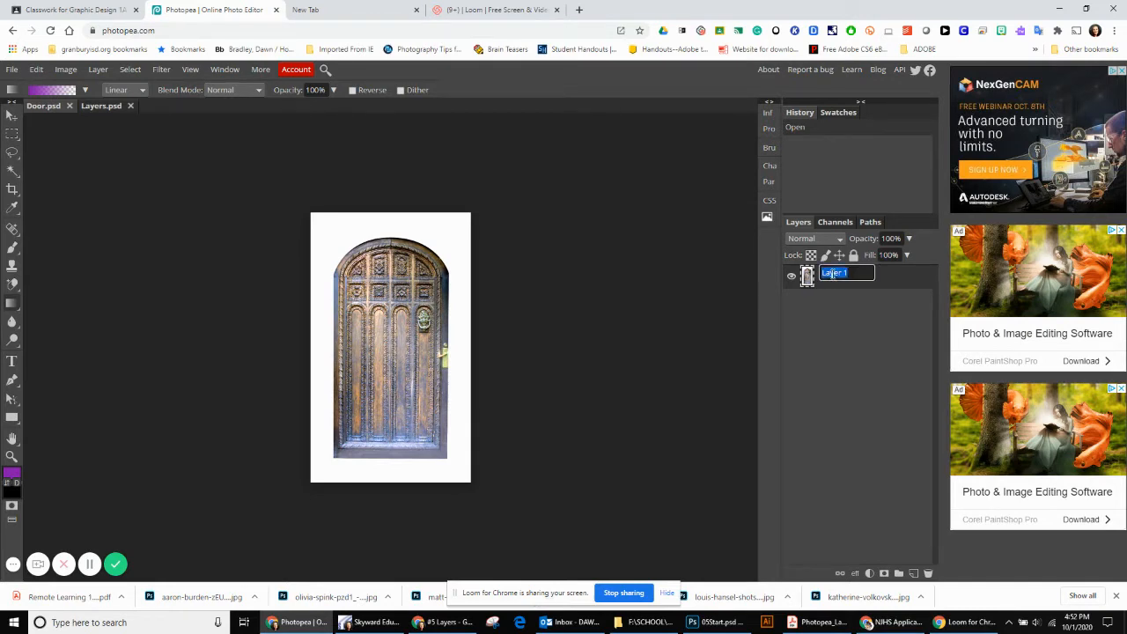
text(Door)
click(909, 284)
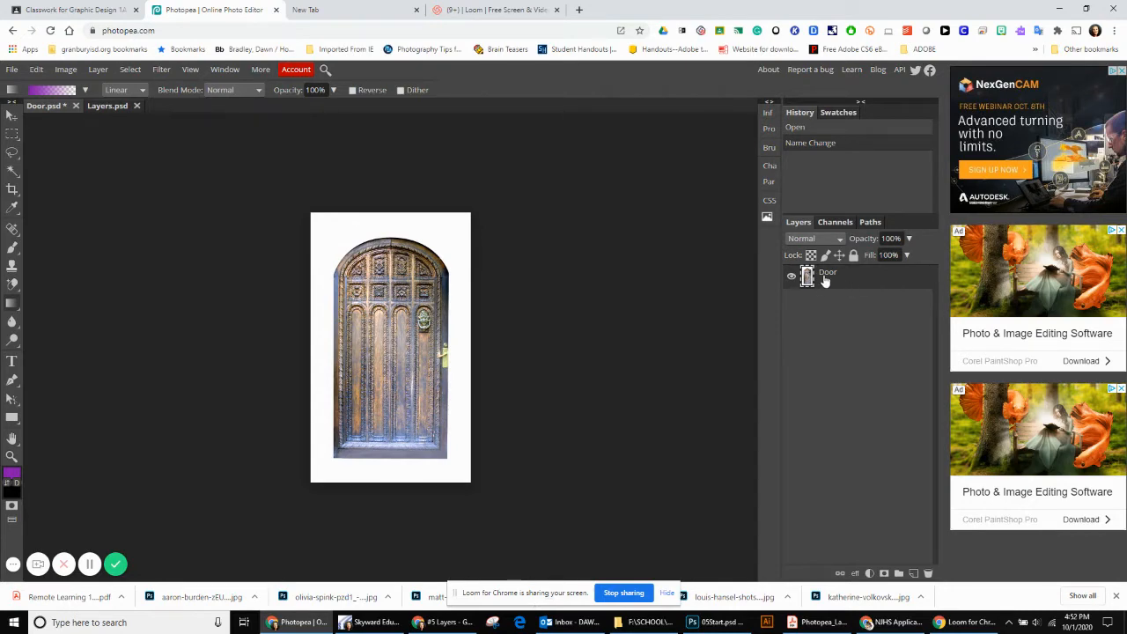
- Copy the Door layer into Layers.psd and place it directly above the Background layer
click(115, 105)
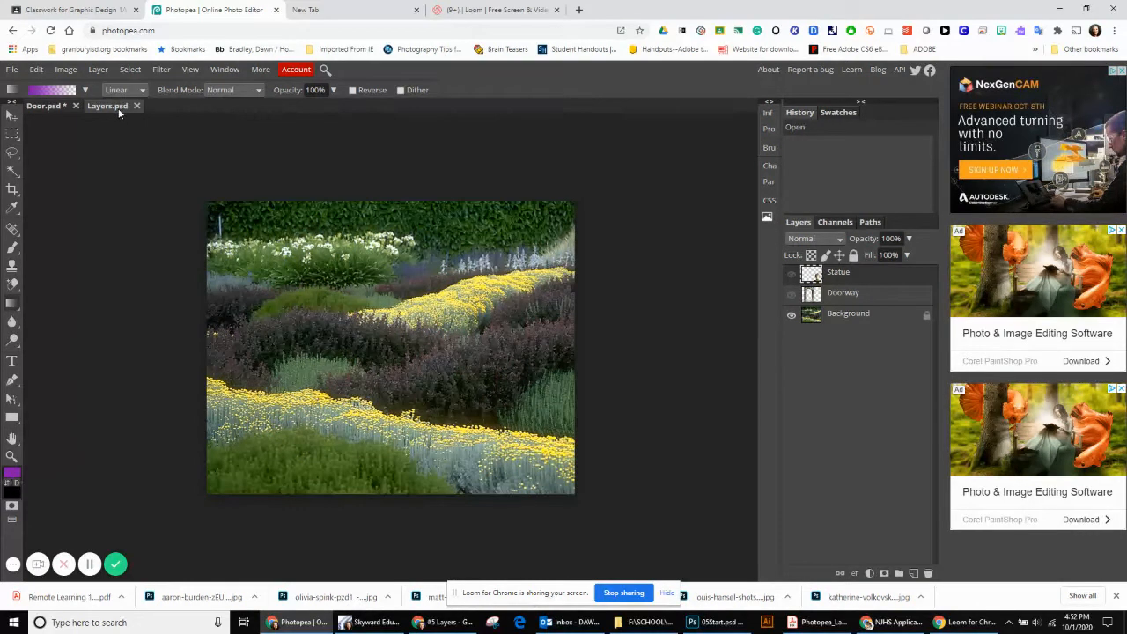
drag(118, 109, 85, 560)
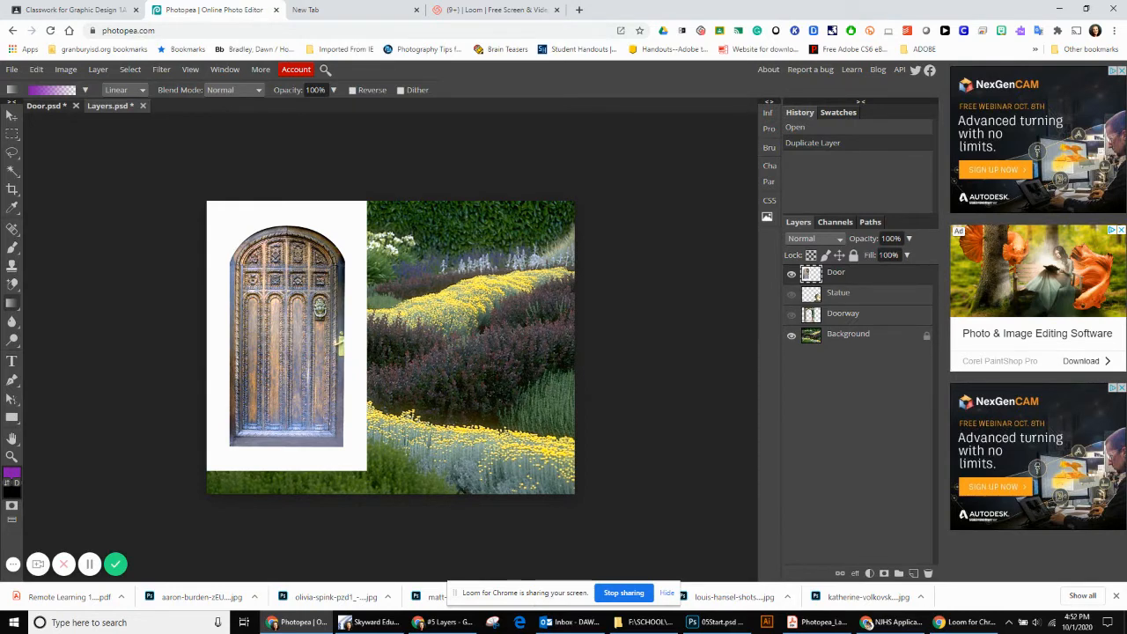
drag(849, 277, 851, 326)
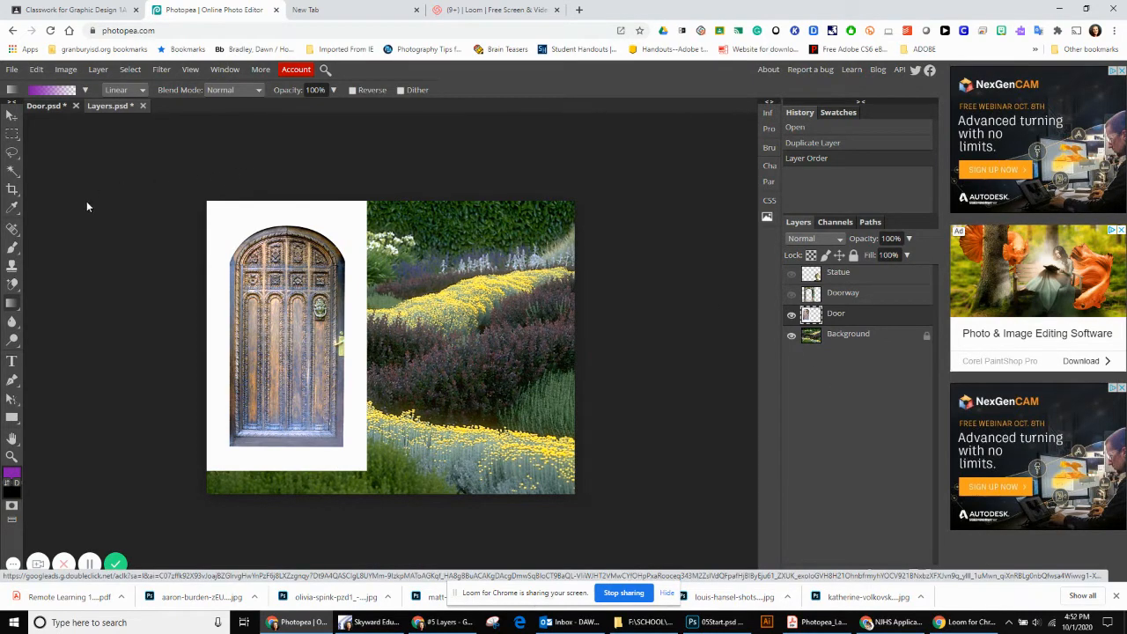
- Select the white area around the door with the Magic Wand, delete it and clear the selection
right_click(12, 284)
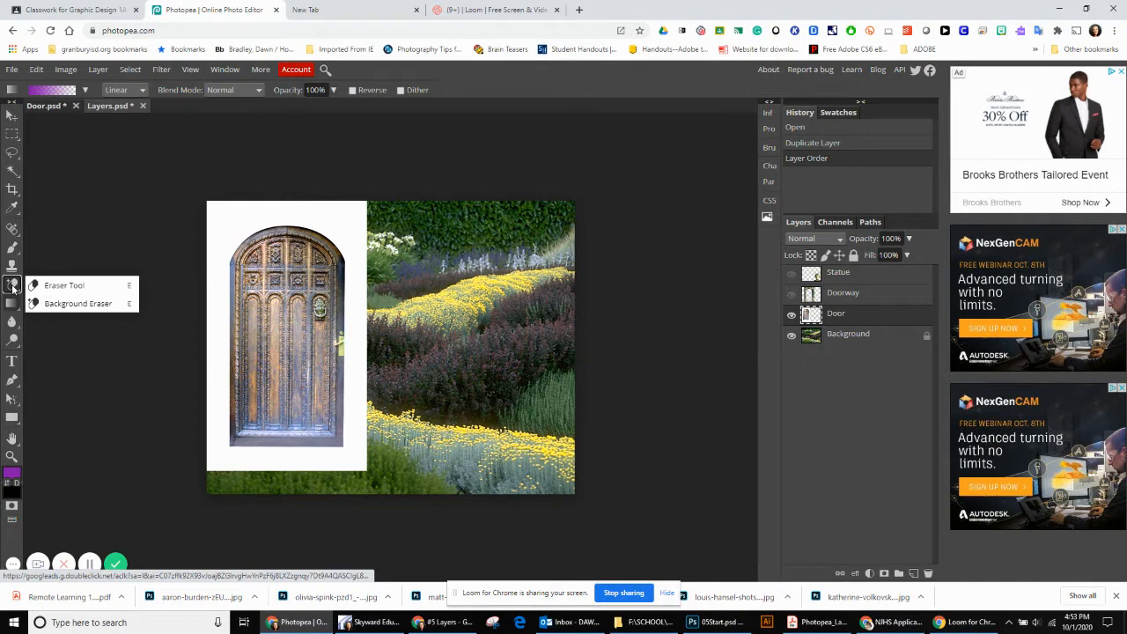
click(13, 288)
click(13, 176)
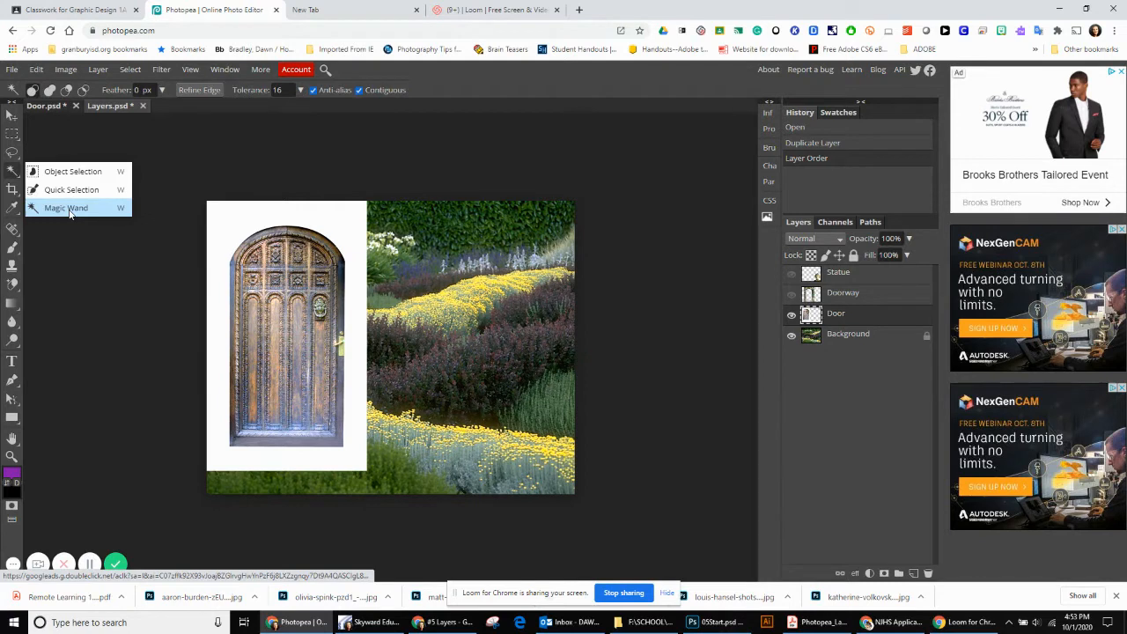
click(69, 209)
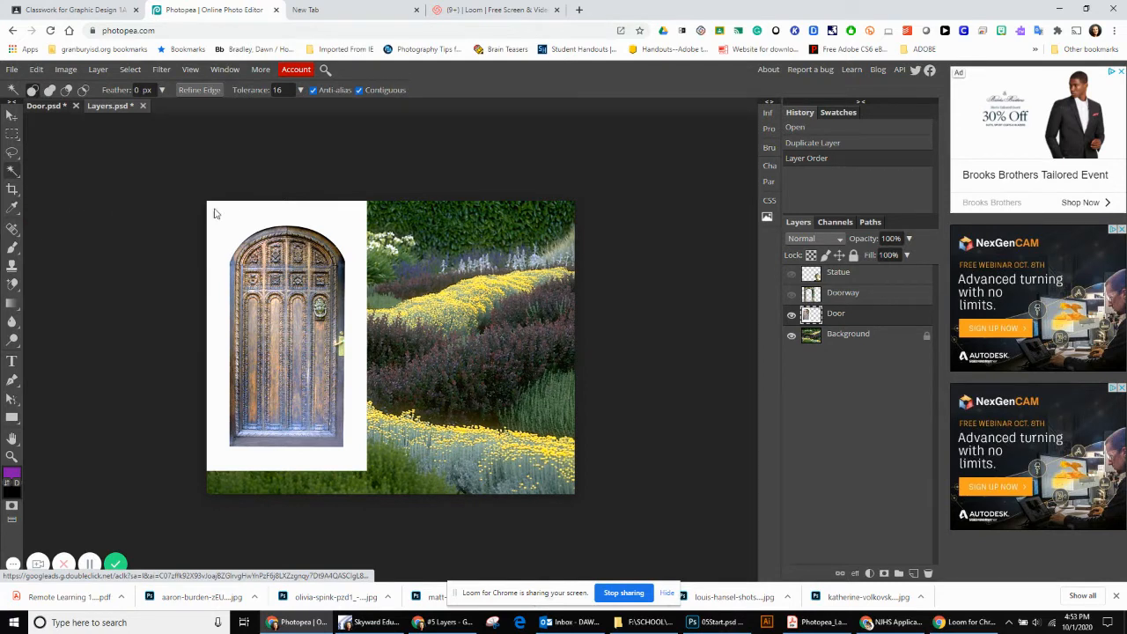
click(223, 219)
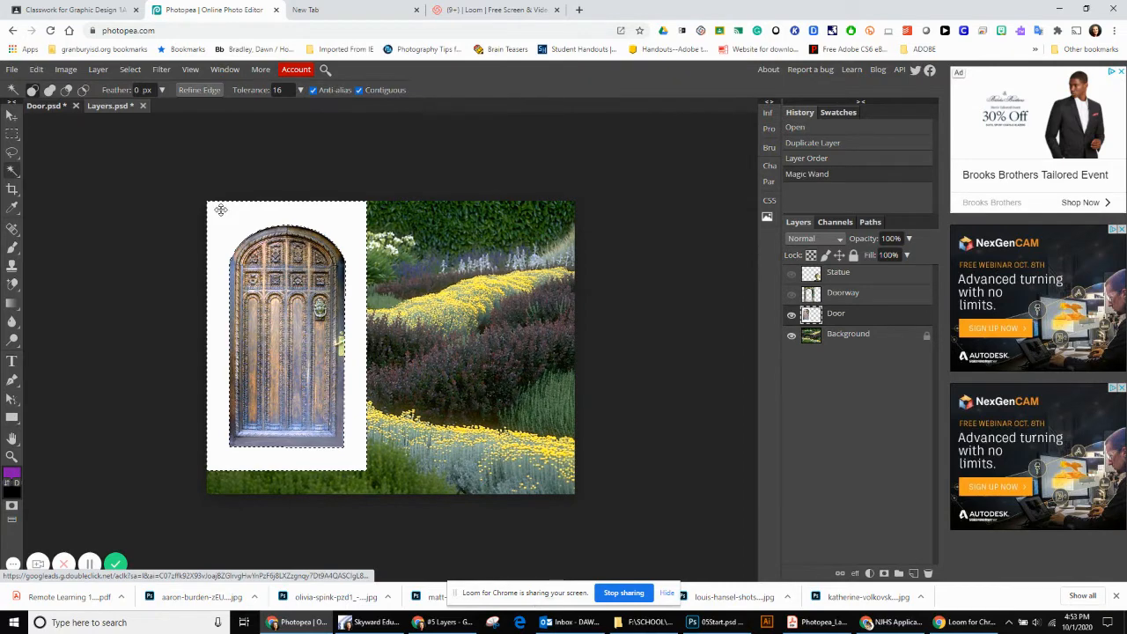
key(Delete)
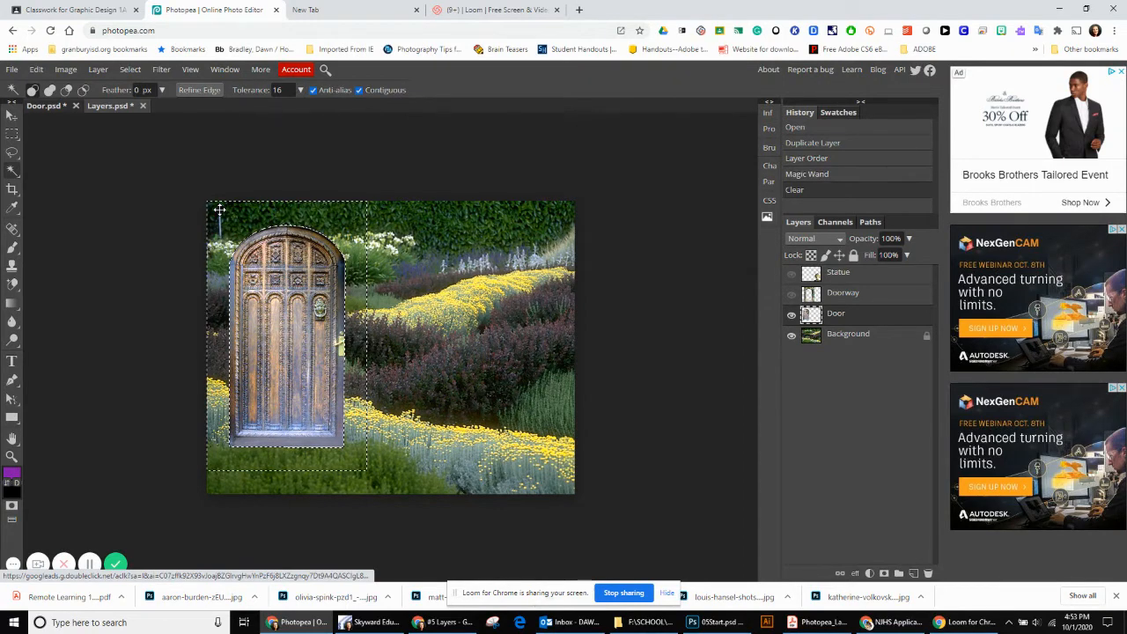
key(ctrl+d)
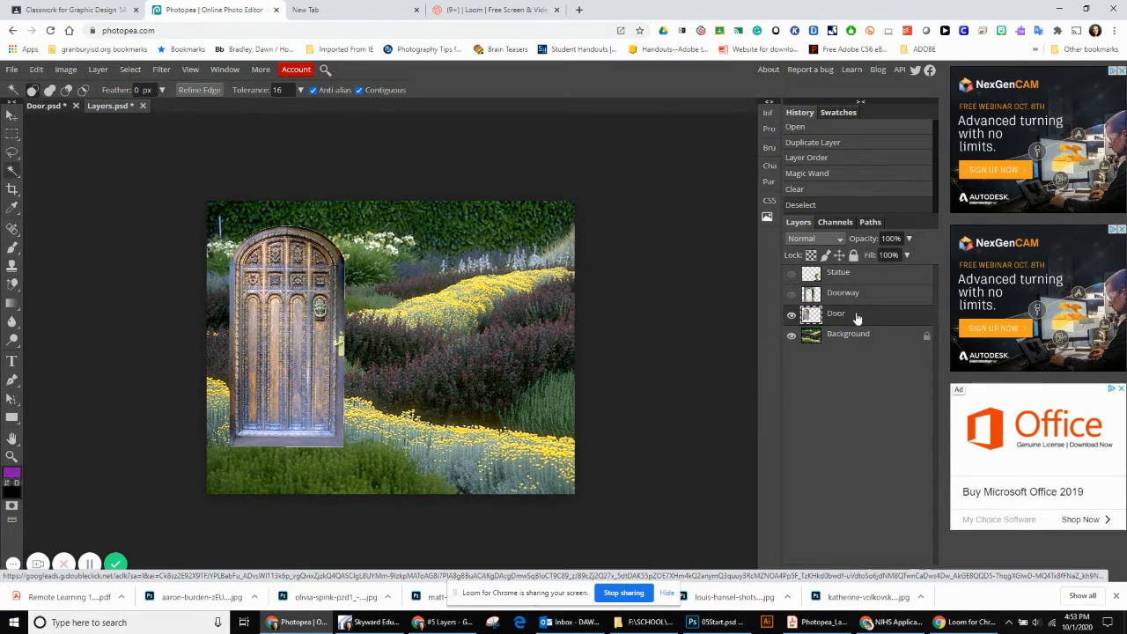
- Move the Door layer above the Doorway layer and make the Doorway and Statue layers visible
drag(857, 317, 855, 295)
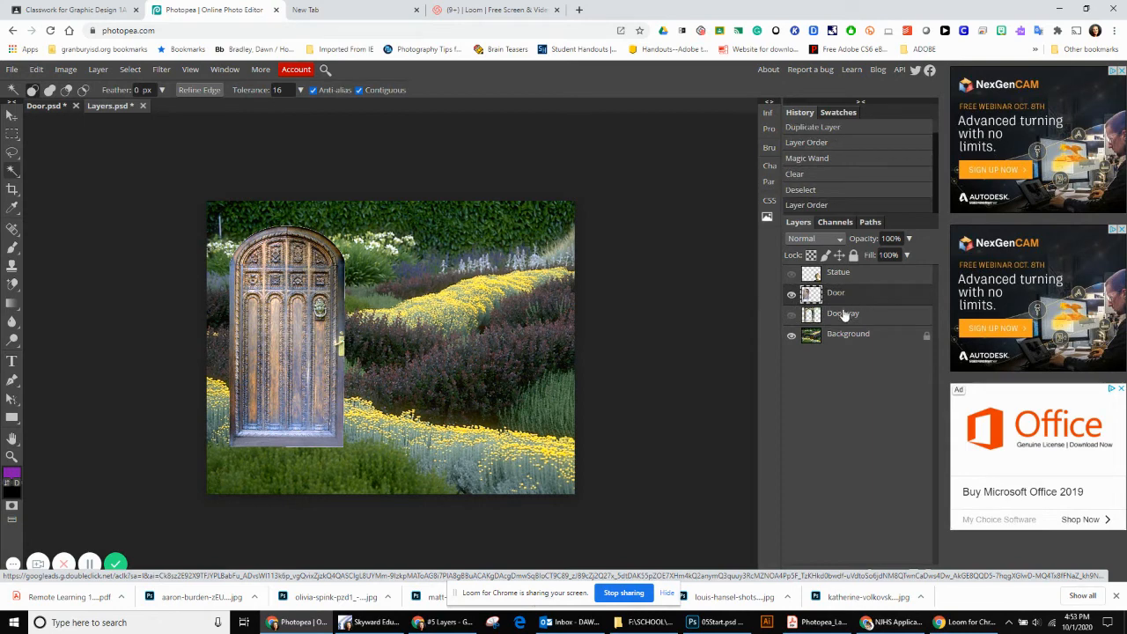
click(792, 314)
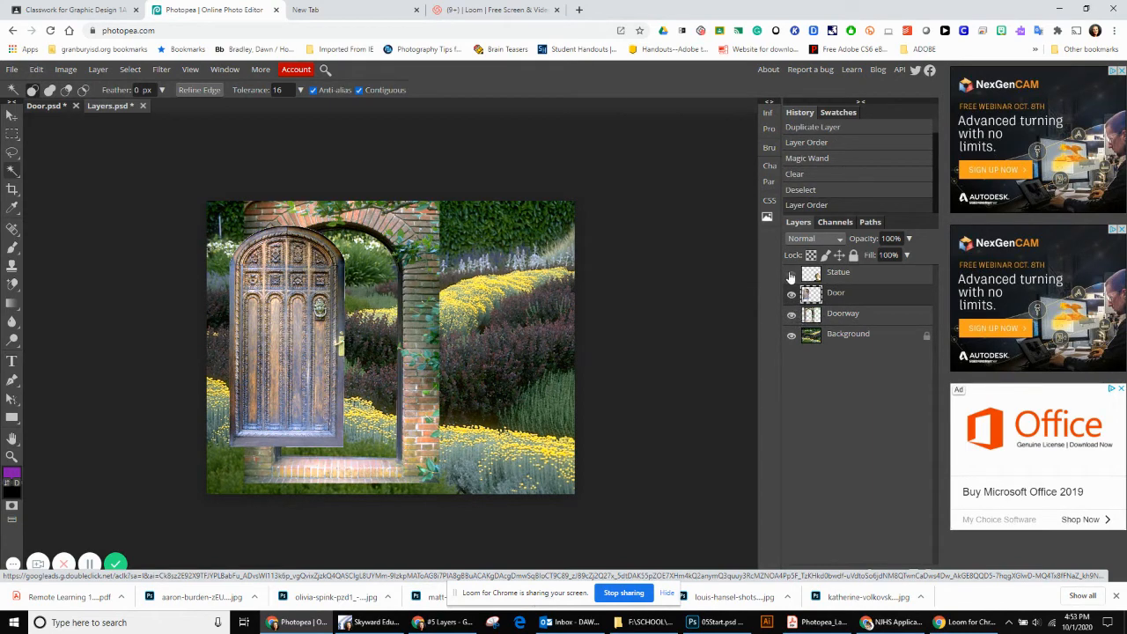
click(792, 275)
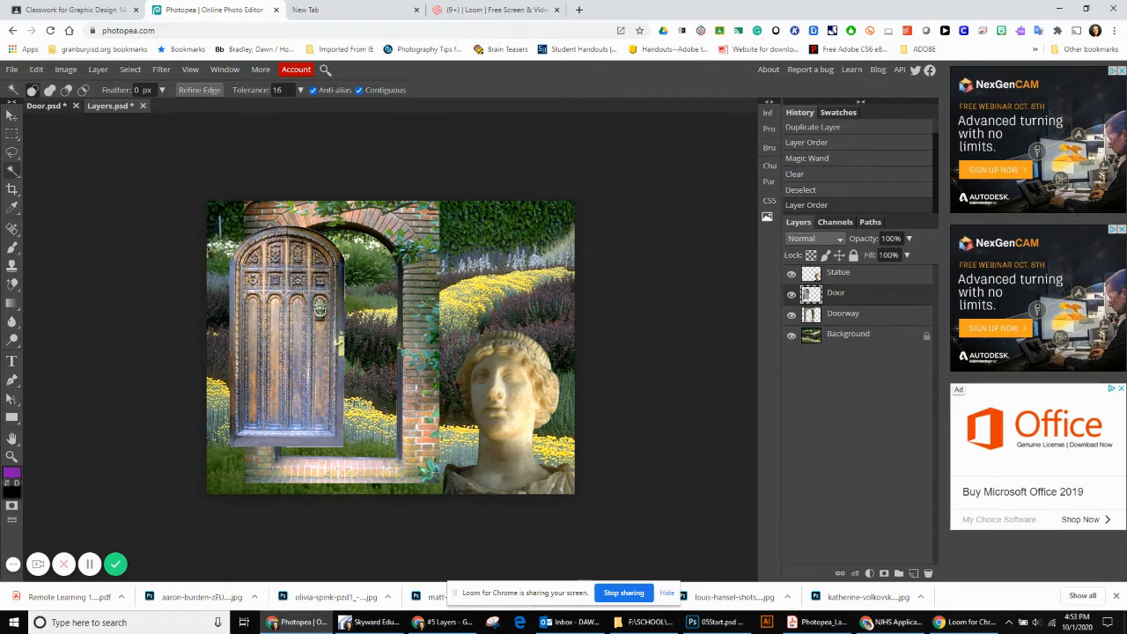
- Set the Door layer's opacity to 50% and its blend mode to Luminosity
click(896, 239)
text(50)
key(Return)
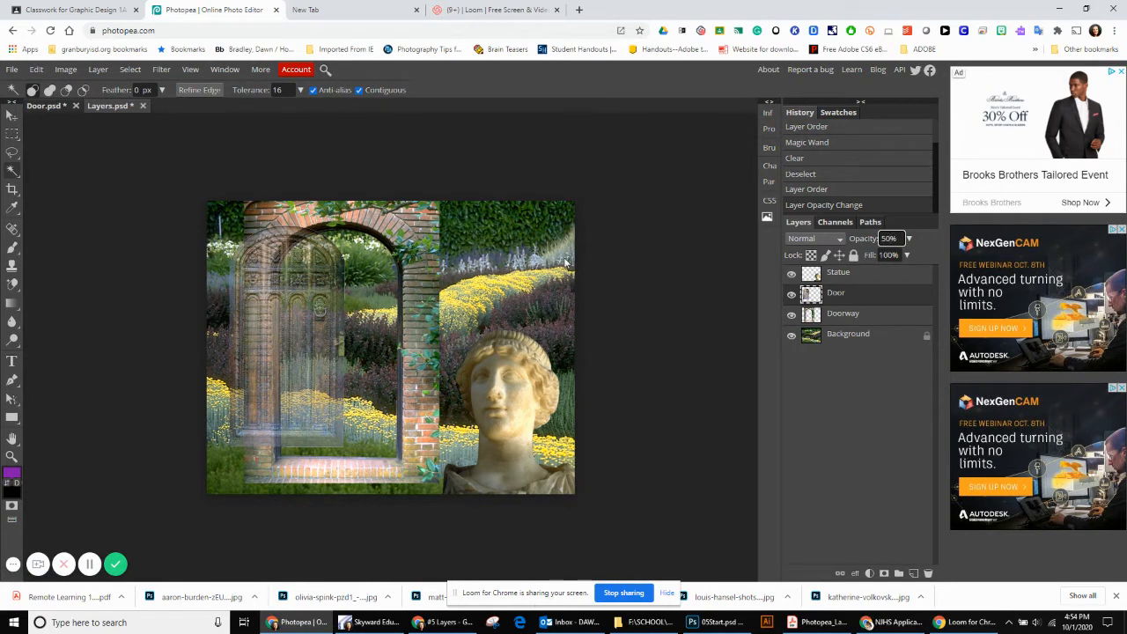
click(839, 239)
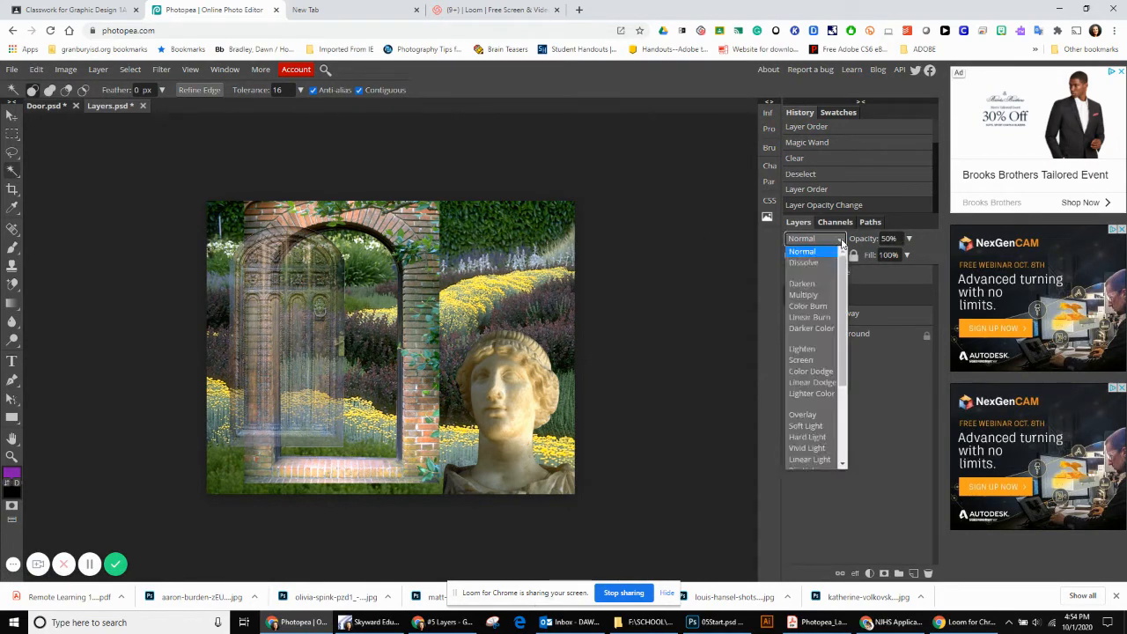
drag(844, 274, 844, 373)
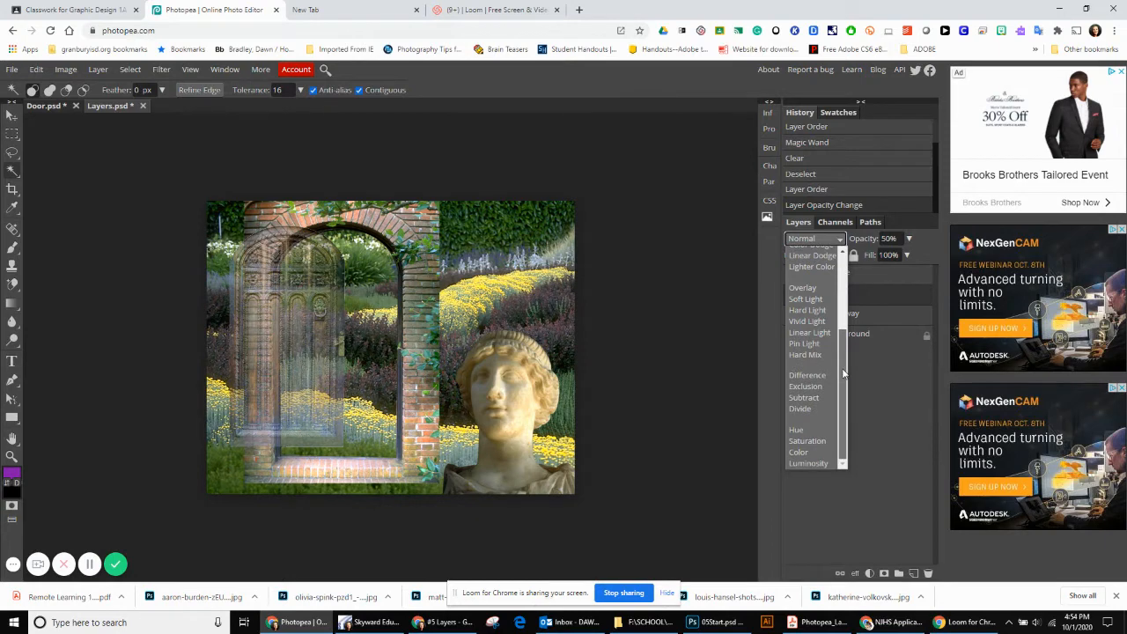
click(811, 464)
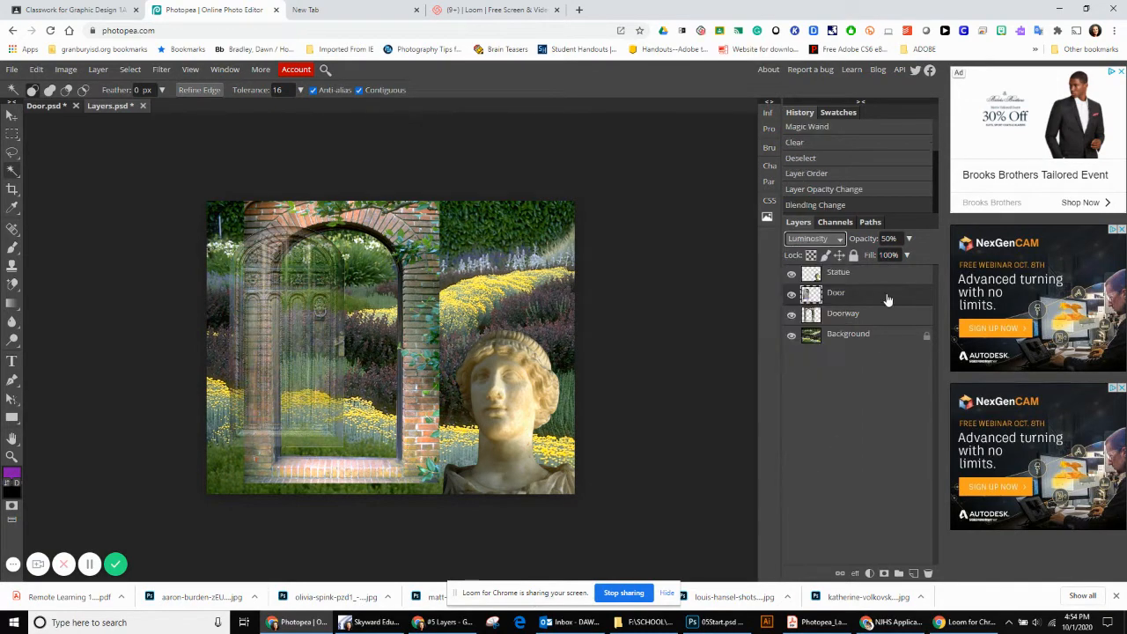
- Set the Door layer's opacity to 90% and save the document as a PSD
click(895, 239)
text(90)
key(Return)
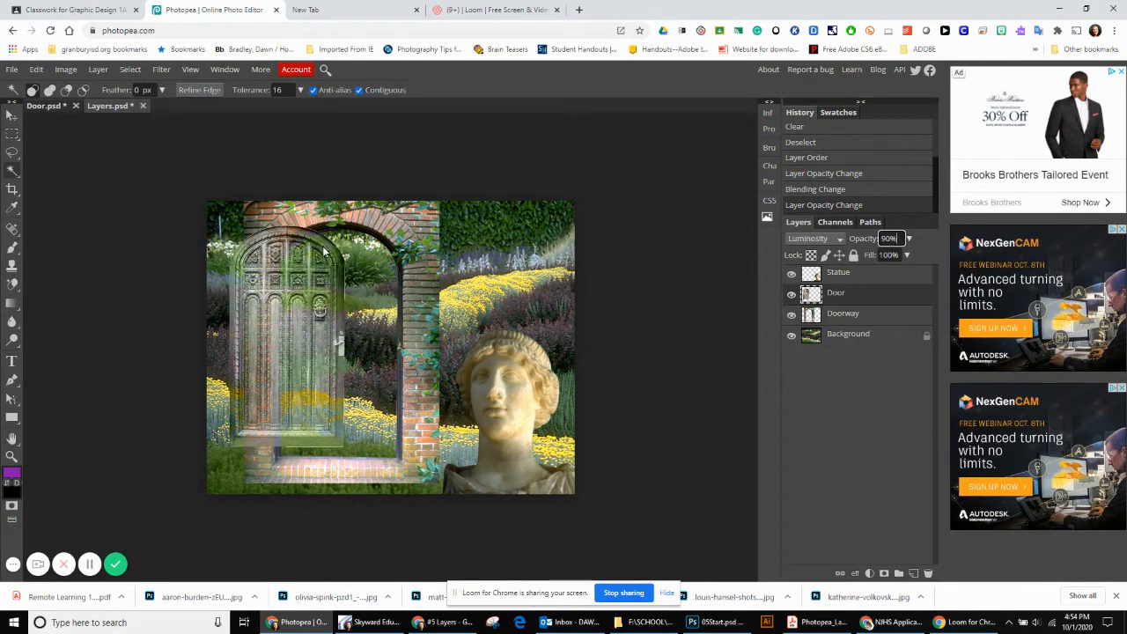
click(12, 69)
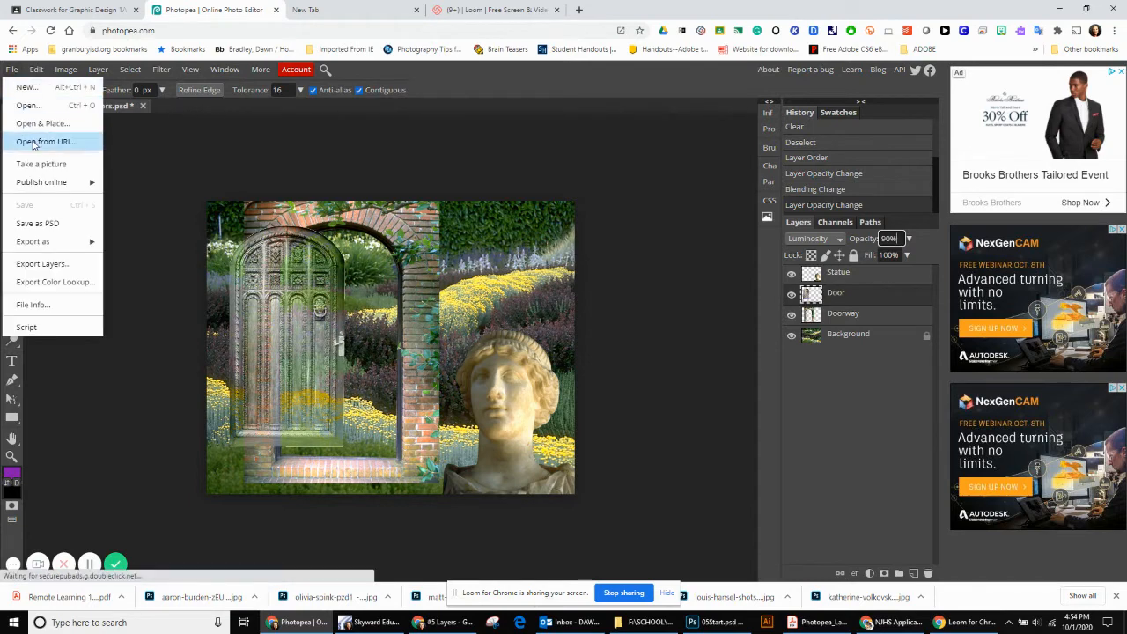
click(45, 222)
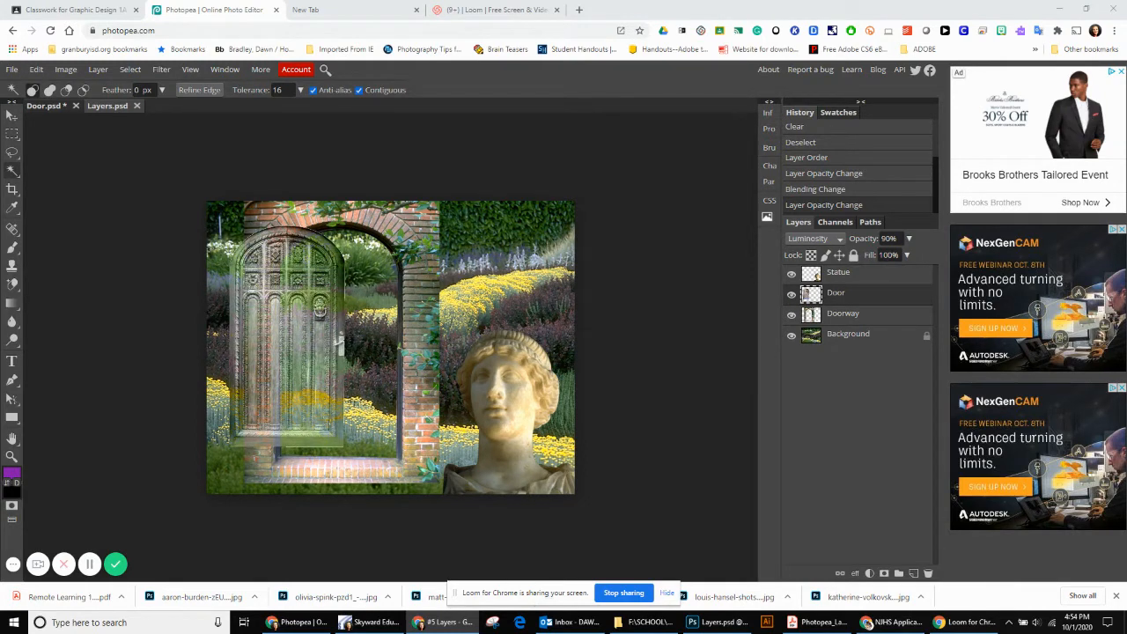
- Move the door to the right side of the brick archway and link the Door and Doorway layers
click(11, 115)
drag(281, 308, 452, 325)
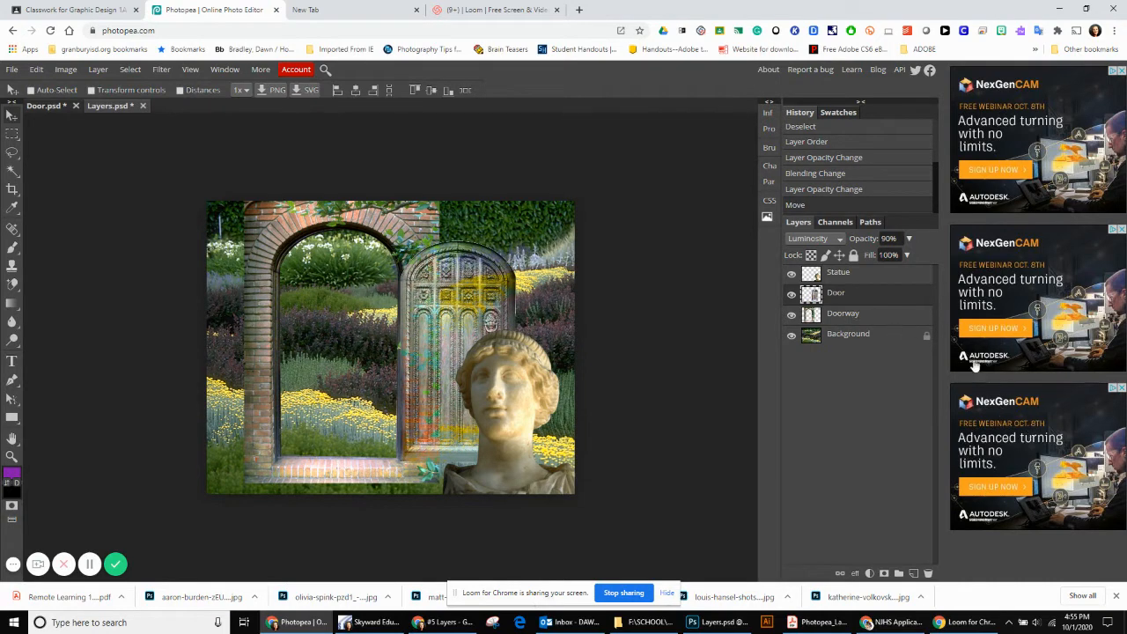
click(899, 320)
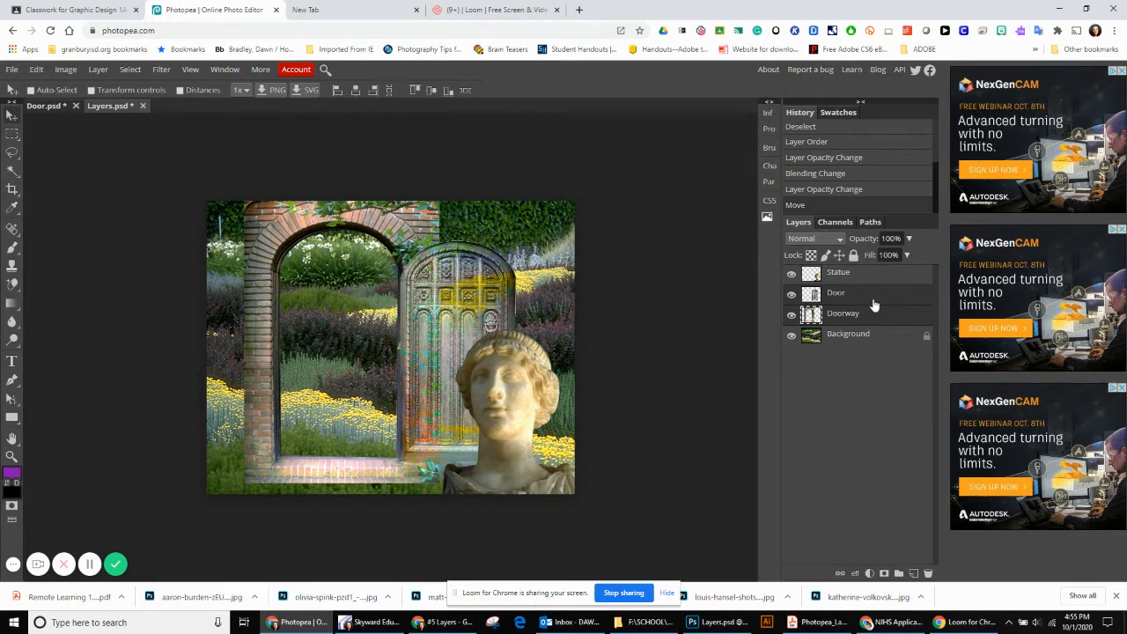
click(840, 573)
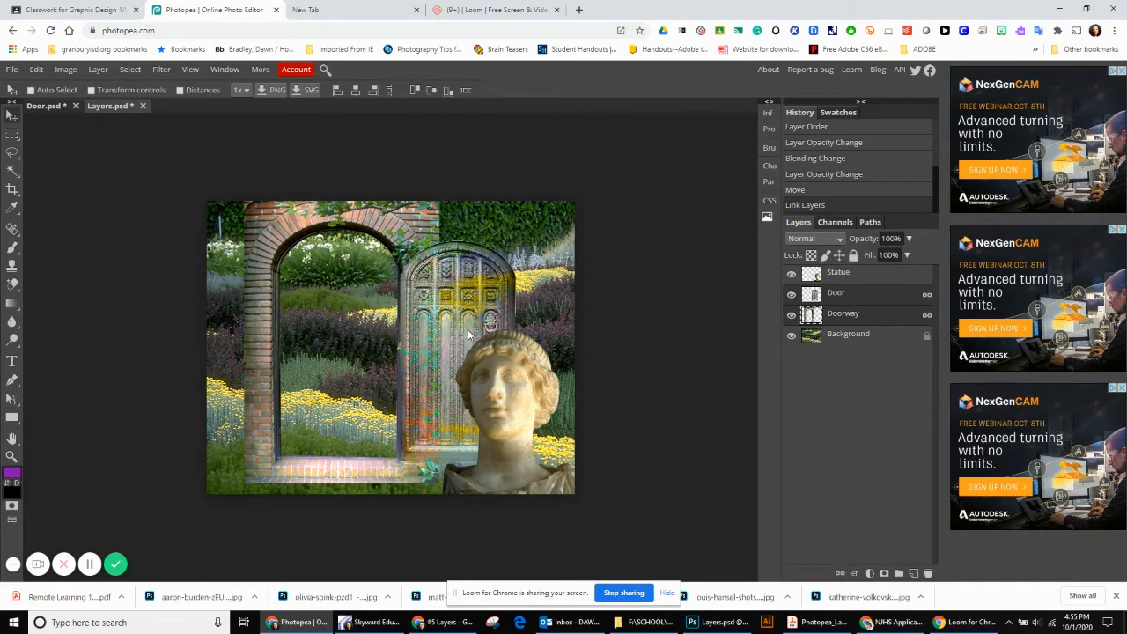
- Shift the linked door and archway to the image's left edge and enlarge them to about 107% width and 104% height
drag(469, 335, 431, 340)
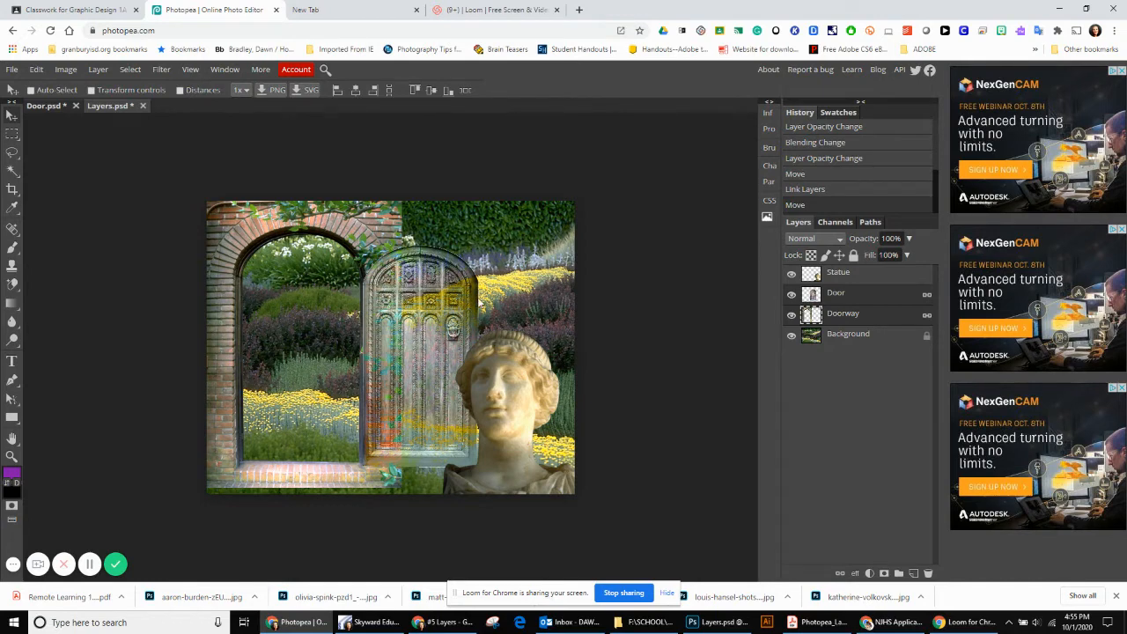
key(ctrl)
key(ctrl+alt+t)
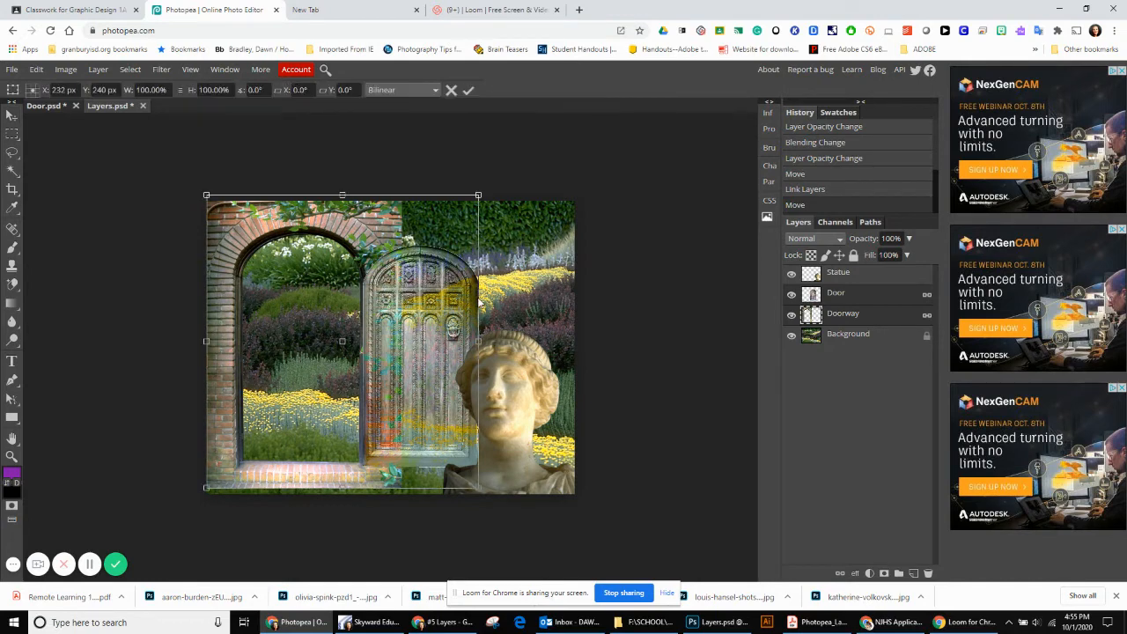
click(36, 70)
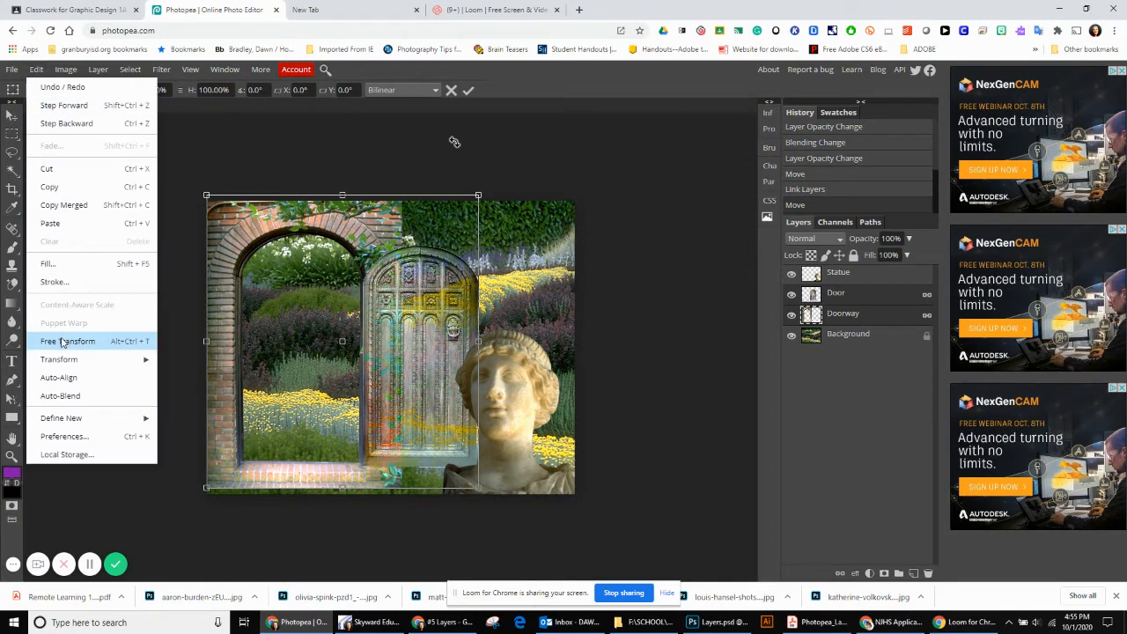
click(532, 119)
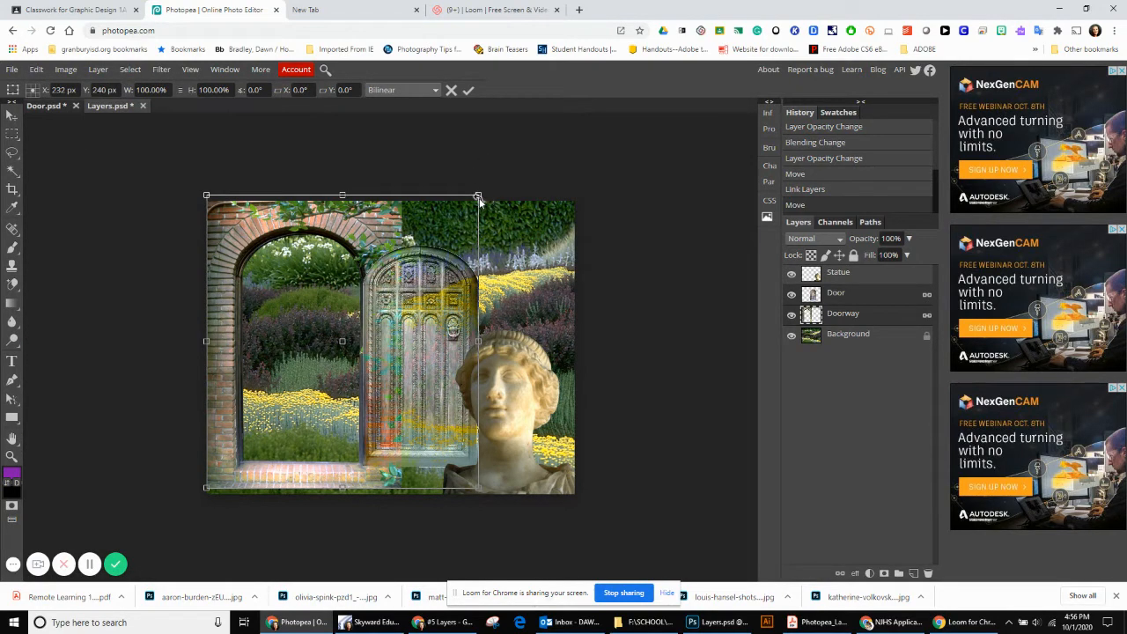
drag(479, 195, 497, 184)
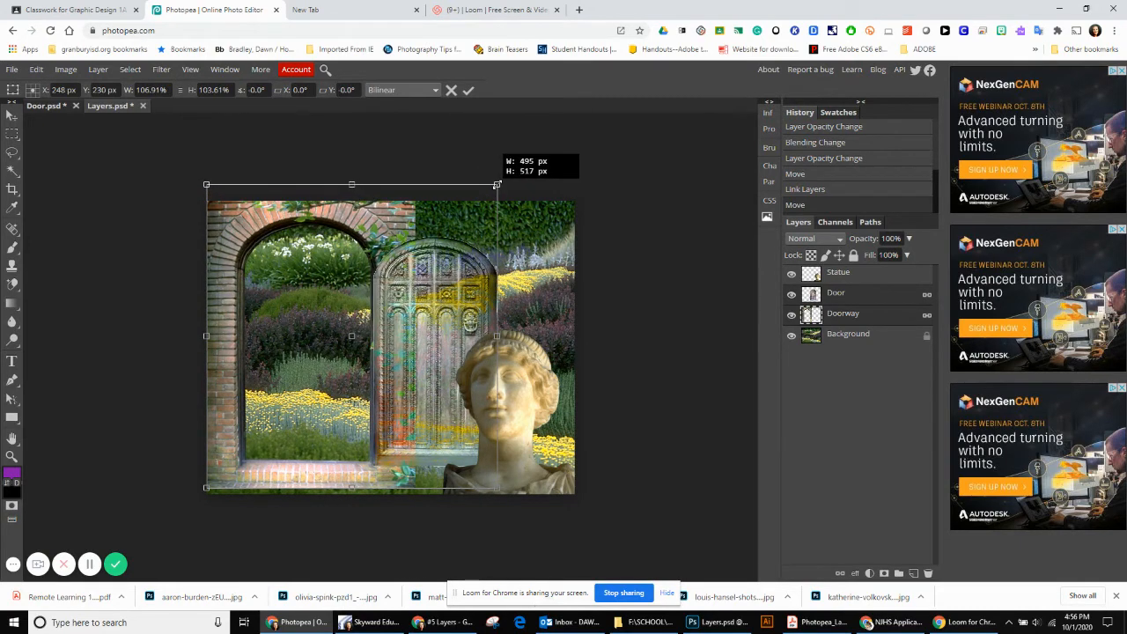
drag(497, 185, 497, 185)
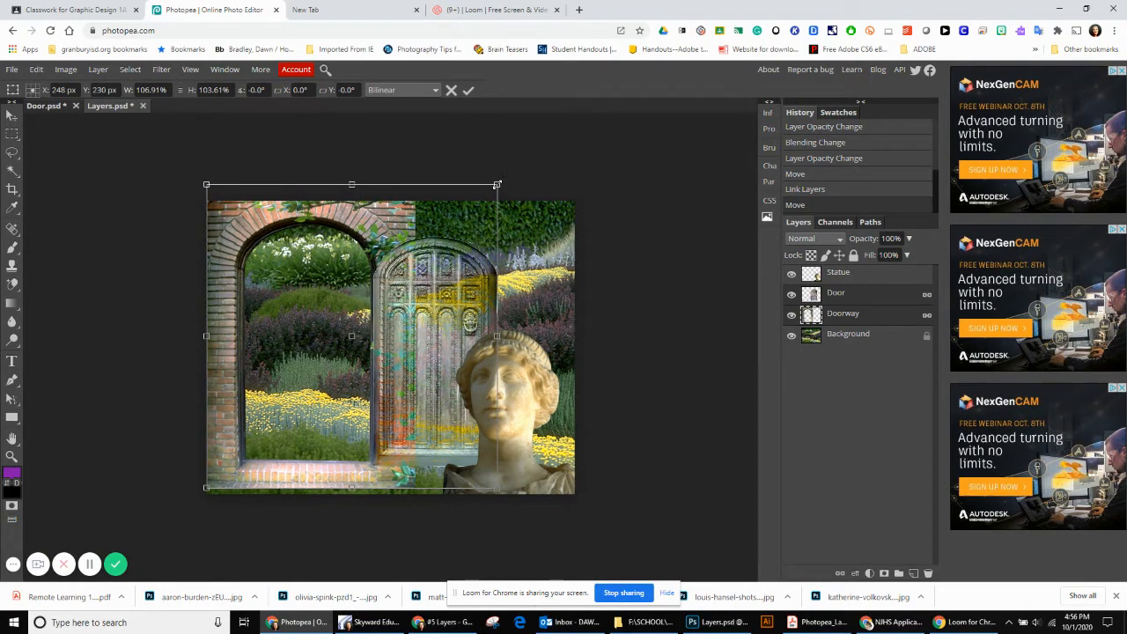
click(466, 91)
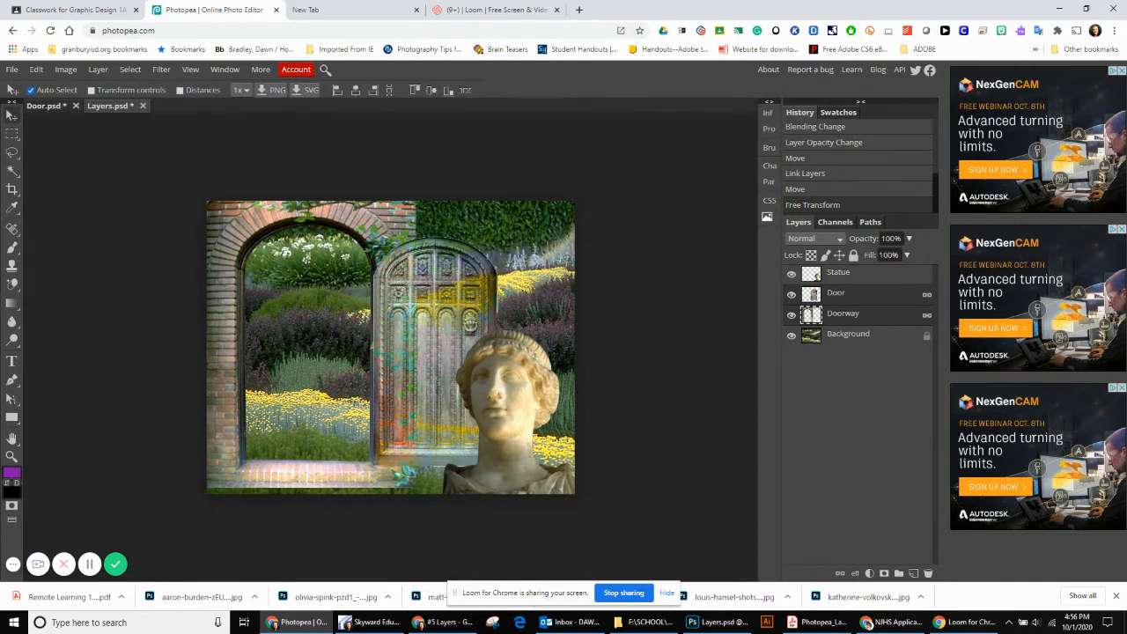
- Add a new layer directly above the Background layer and name it "Gradient"
click(865, 339)
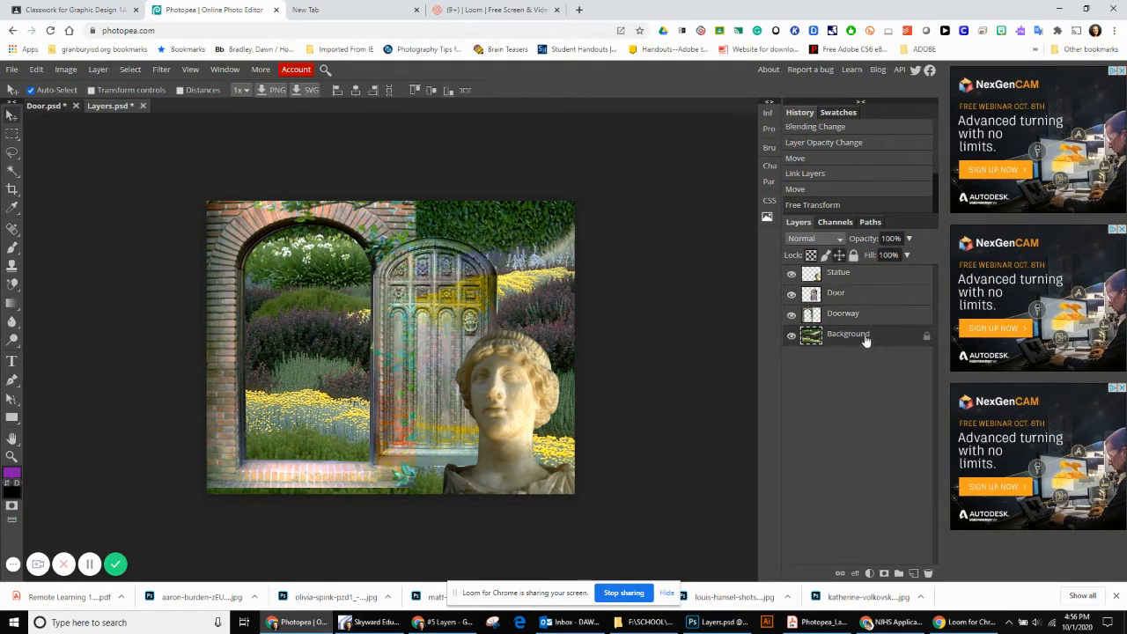
click(914, 573)
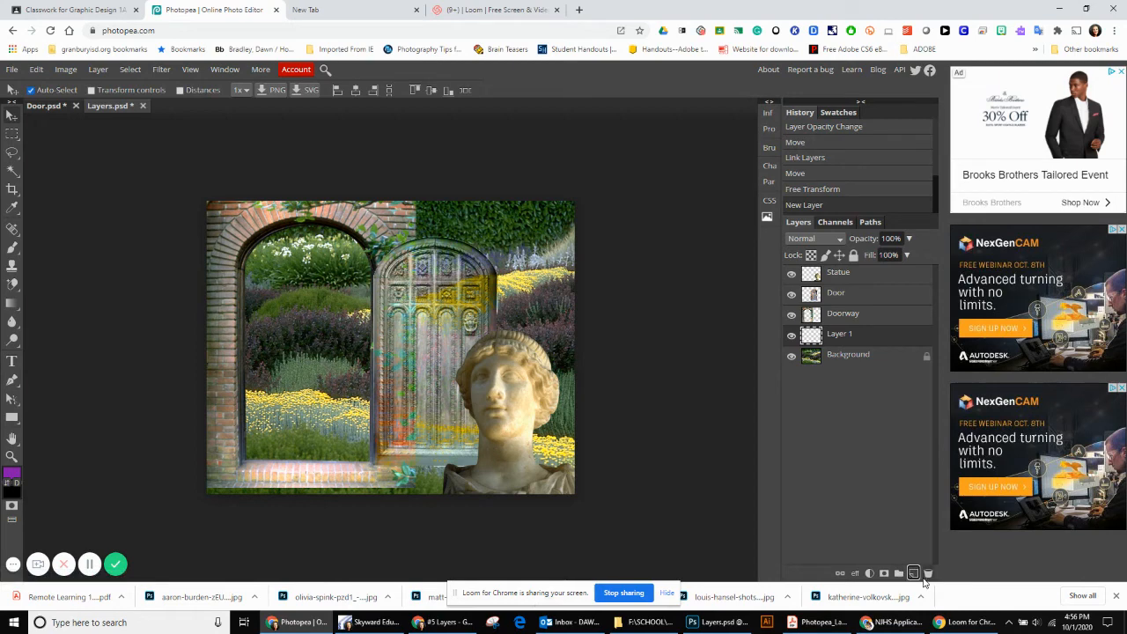
double_click(843, 336)
text(Gradient)
click(905, 341)
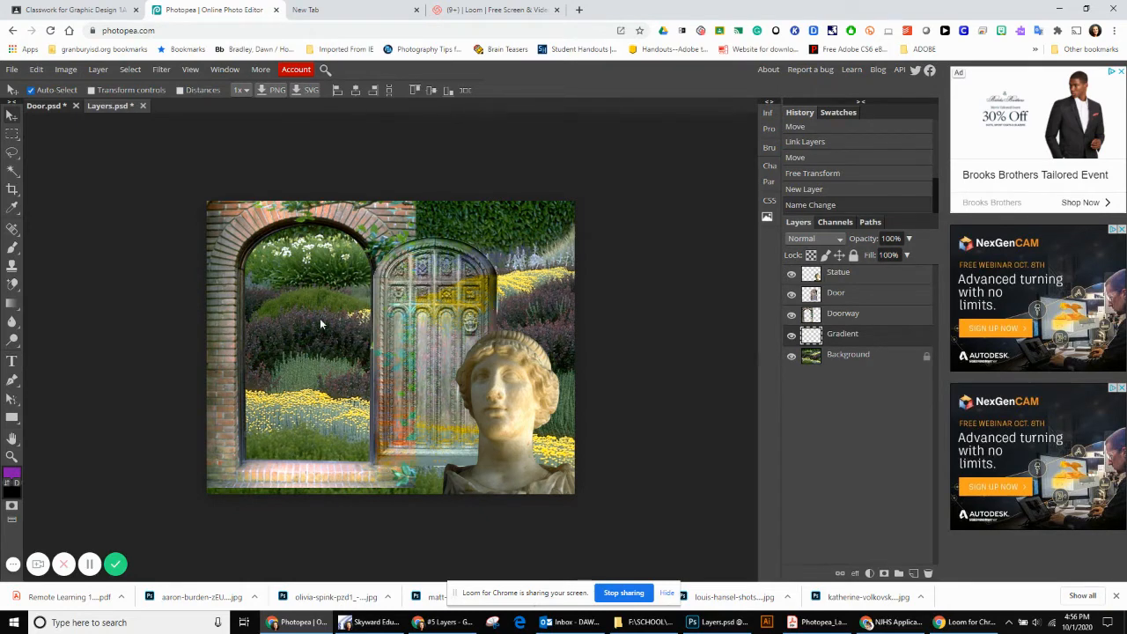
- Activate the Gradient tool and review its preset gradients and the gradient editor without changing the gradient
click(12, 305)
click(42, 303)
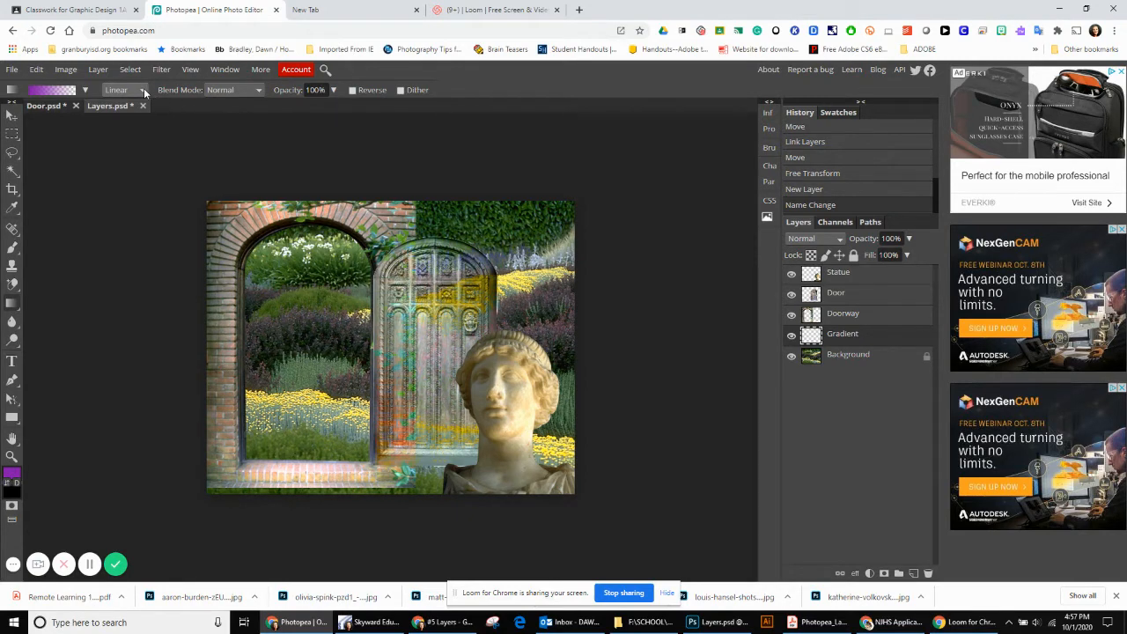
click(85, 91)
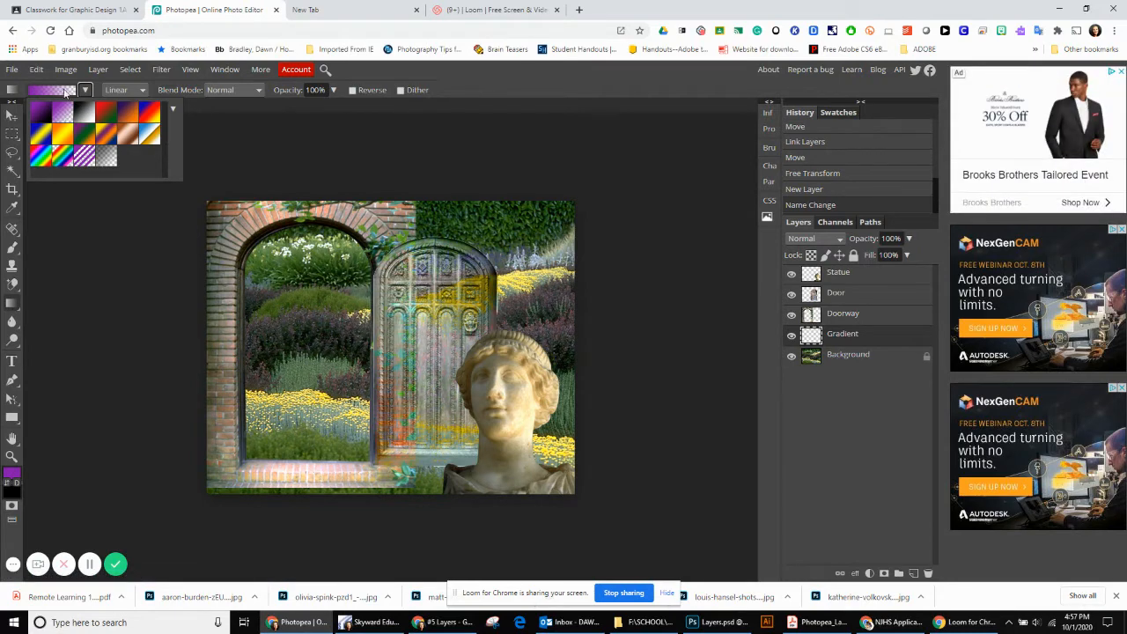
click(51, 88)
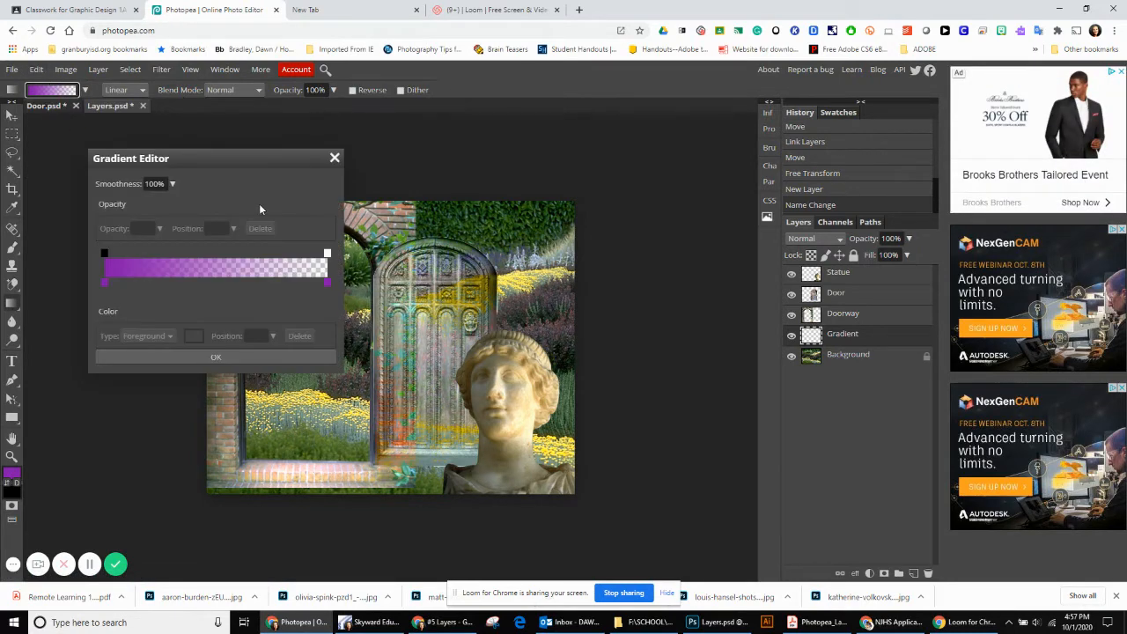
click(336, 158)
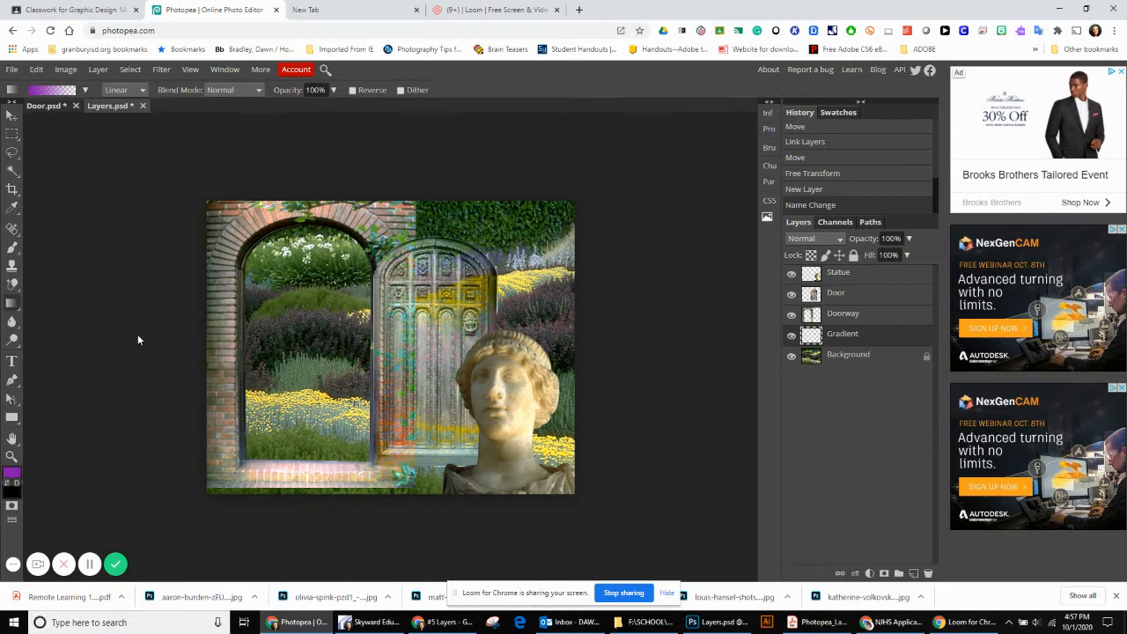
- Set the foreground color to the darker purple 670e87
click(12, 477)
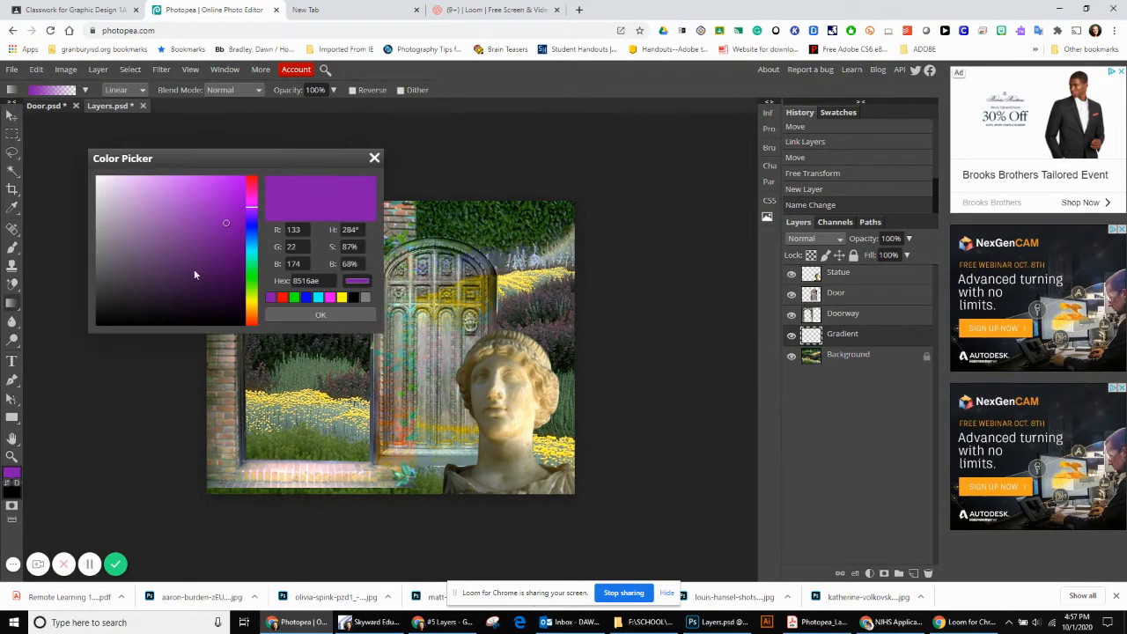
click(224, 220)
drag(224, 221, 229, 248)
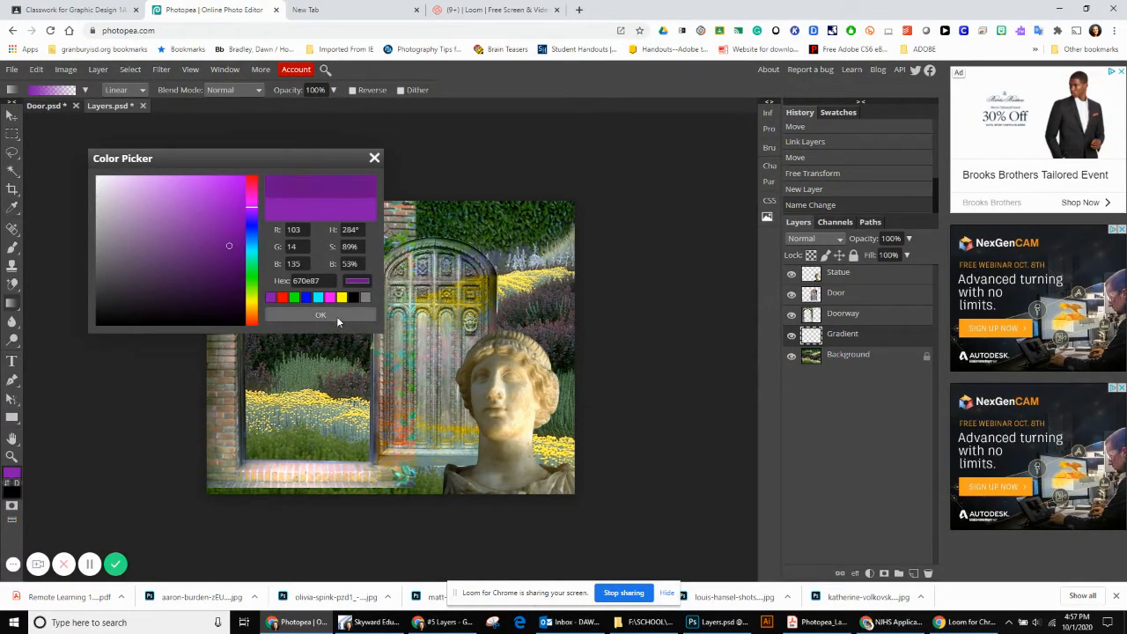
click(336, 318)
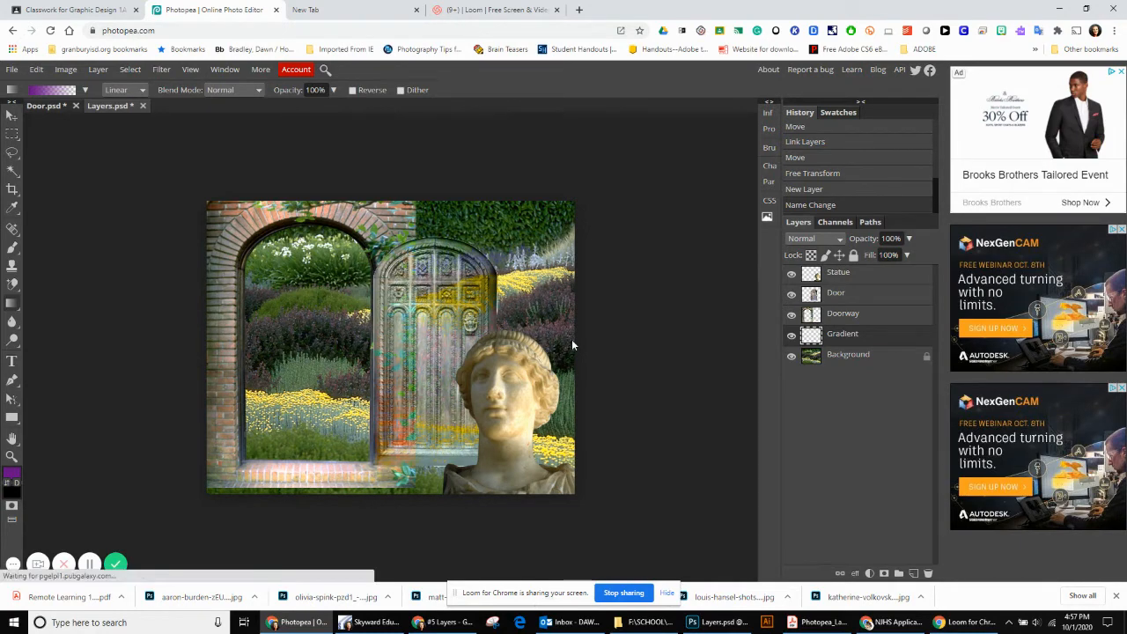
- Draw a horizontal linear purple-to-transparent gradient from the image's right edge to its left edge on the Gradient layer, and set the layer's opacity to 60%
drag(571, 339, 212, 346)
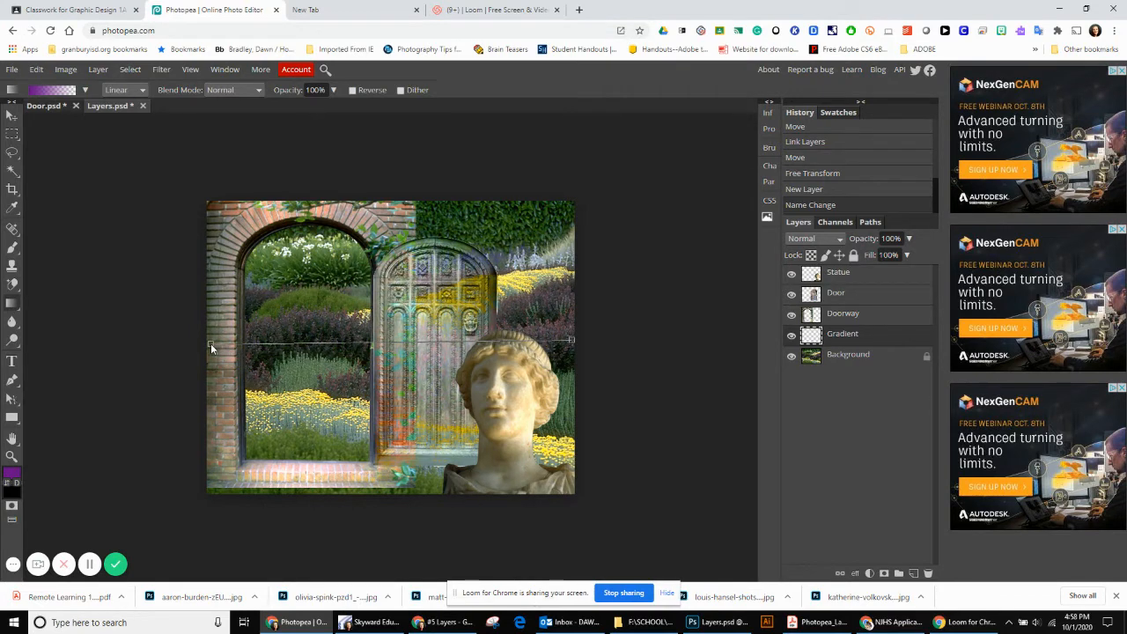
drag(211, 343, 210, 340)
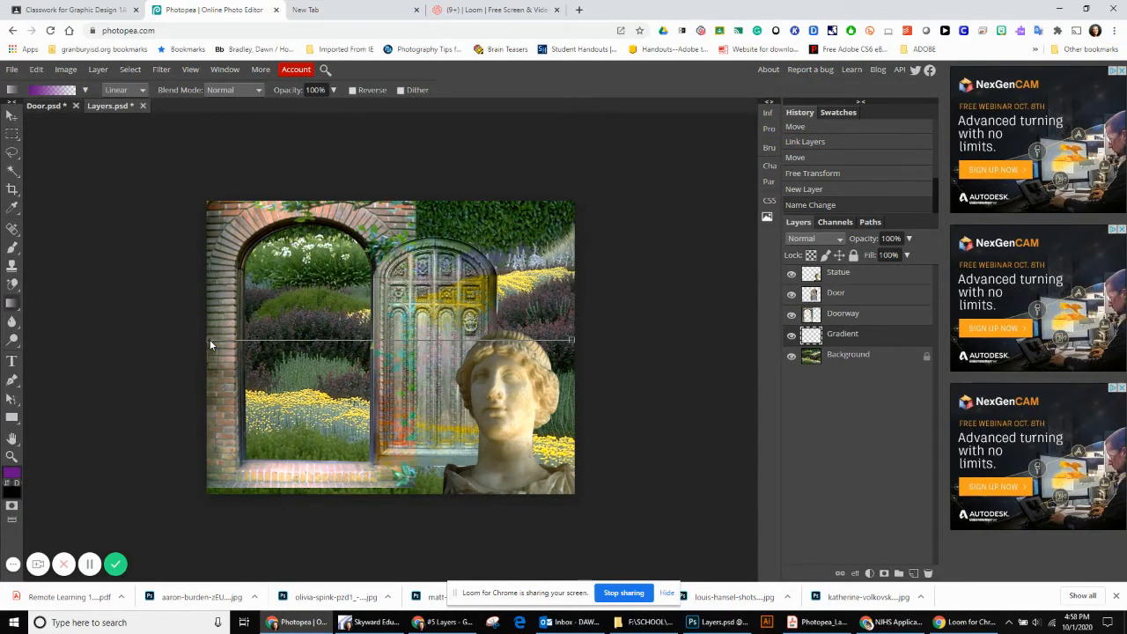
drag(210, 340, 210, 340)
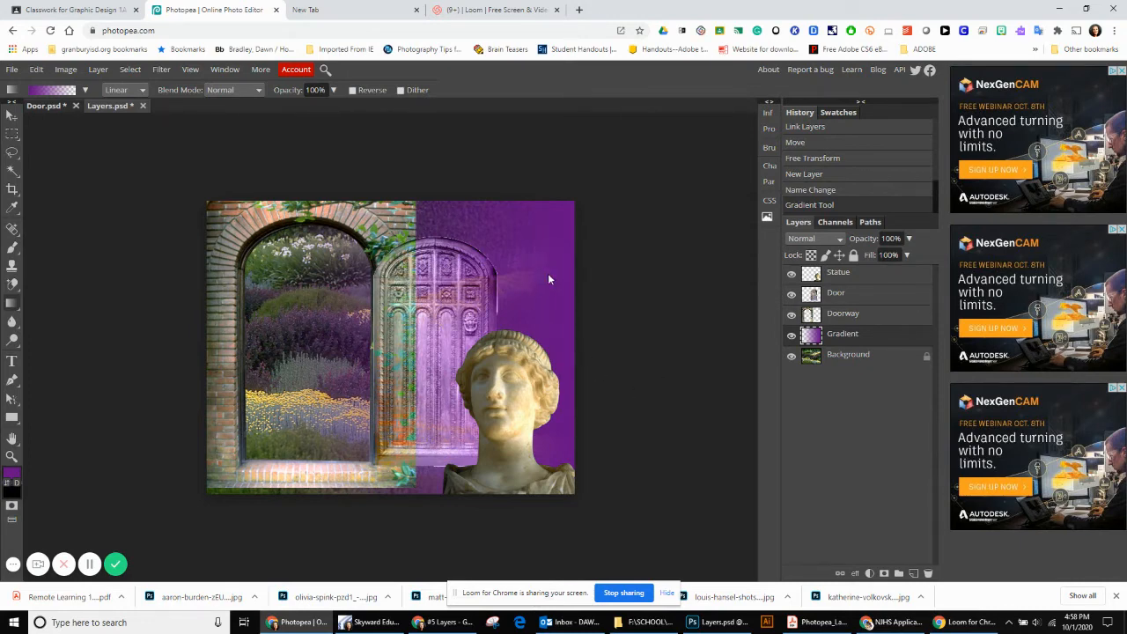
click(897, 237)
text(60)
key(Return)
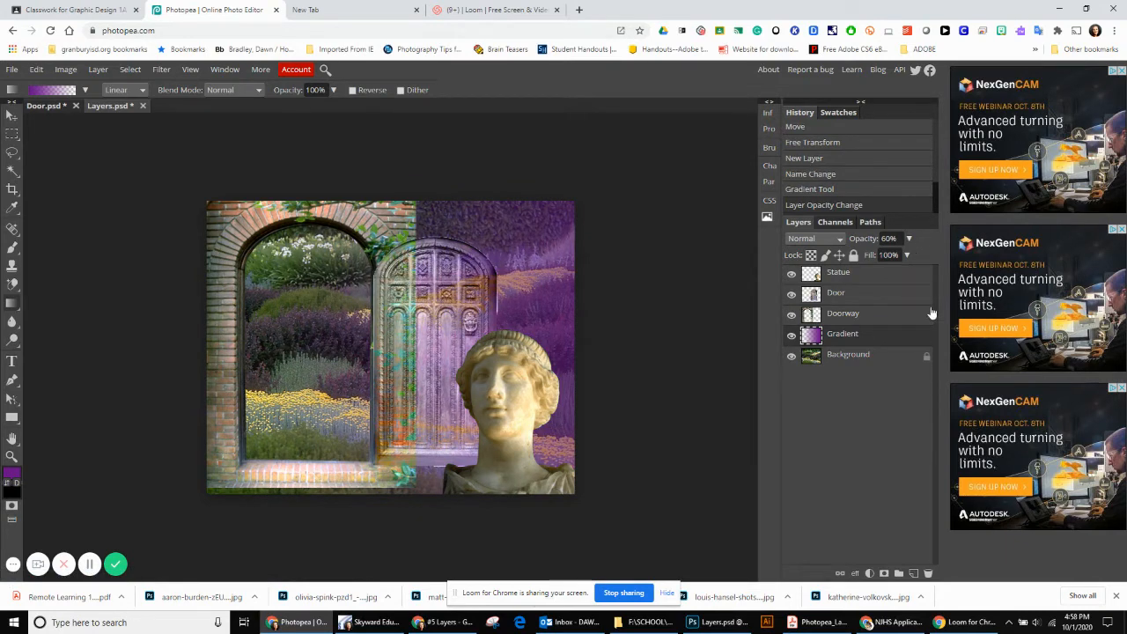
- Select the Statue layer and activate the Type tool so that new text goes above it
click(887, 280)
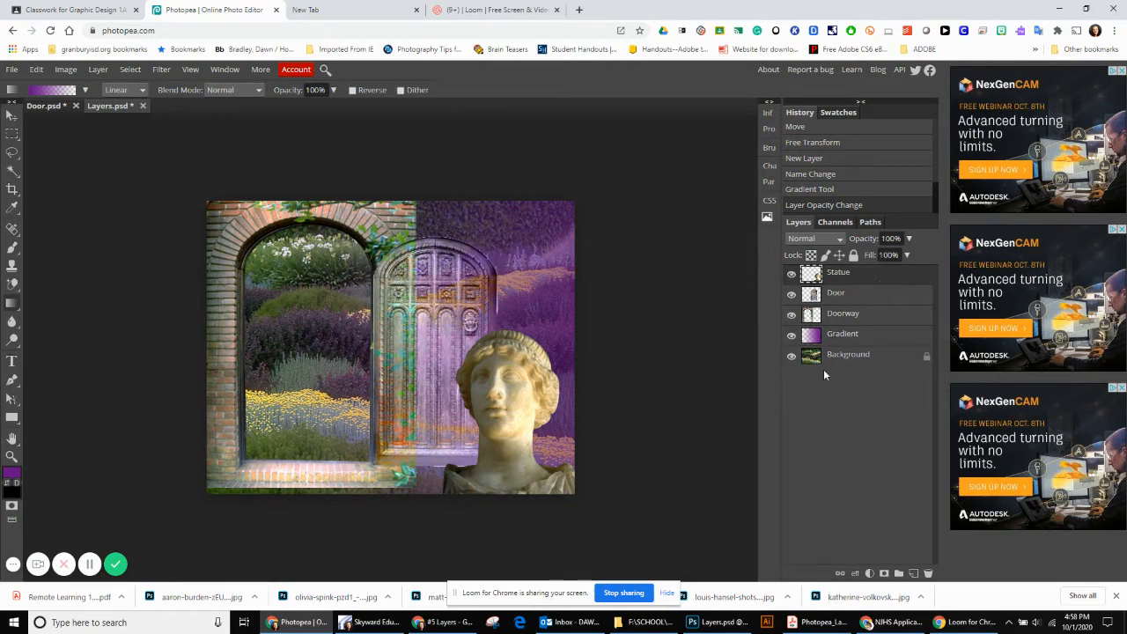
click(12, 362)
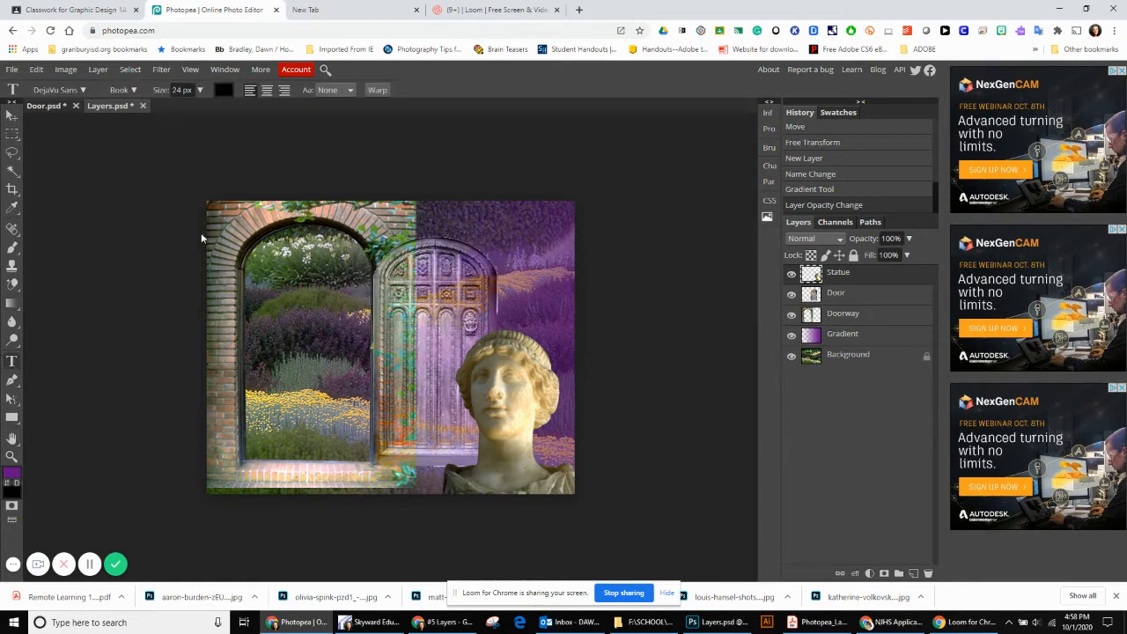
- Browse the available fonts and their previews, keeping DejaVu Sans as the typeface
click(81, 91)
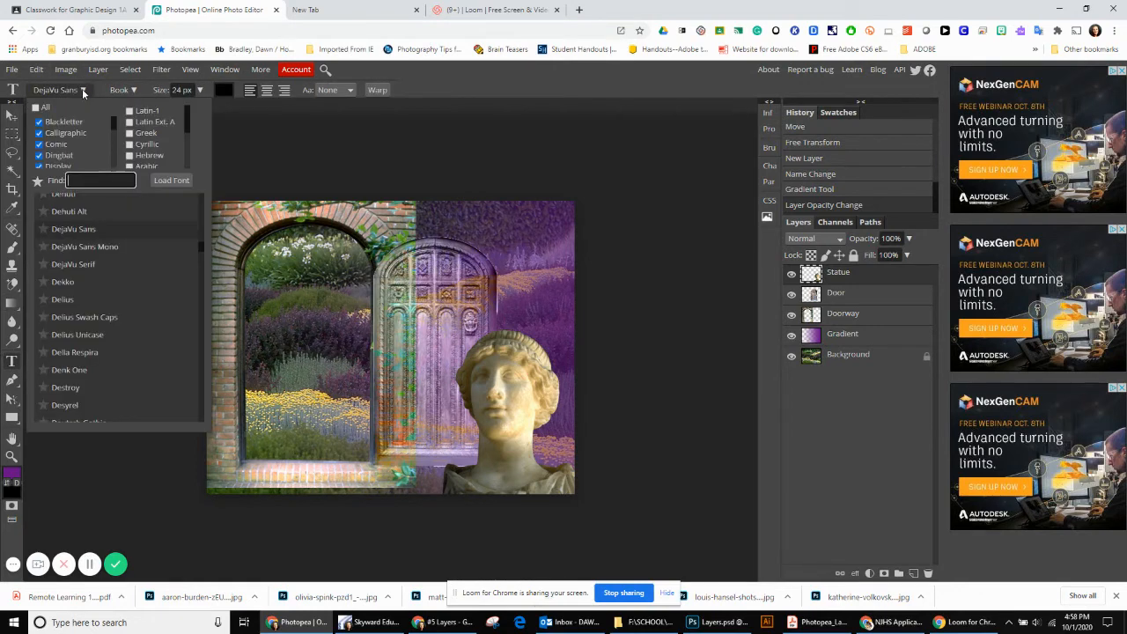
scroll(150, 291, down, 6)
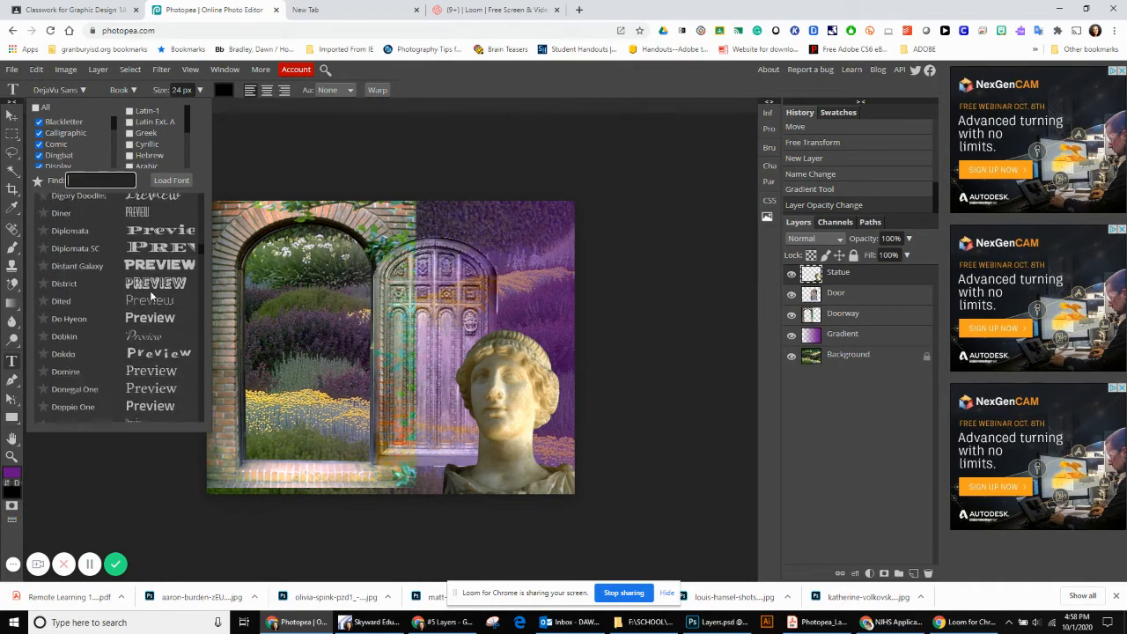
scroll(150, 297, down, 8)
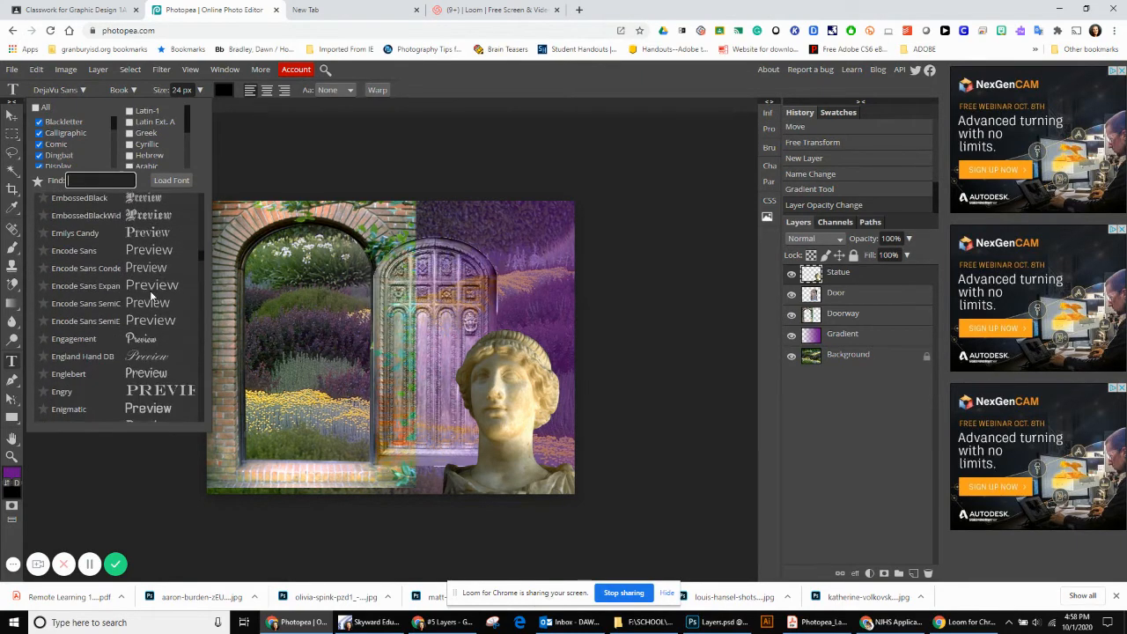
scroll(150, 297, down, 8)
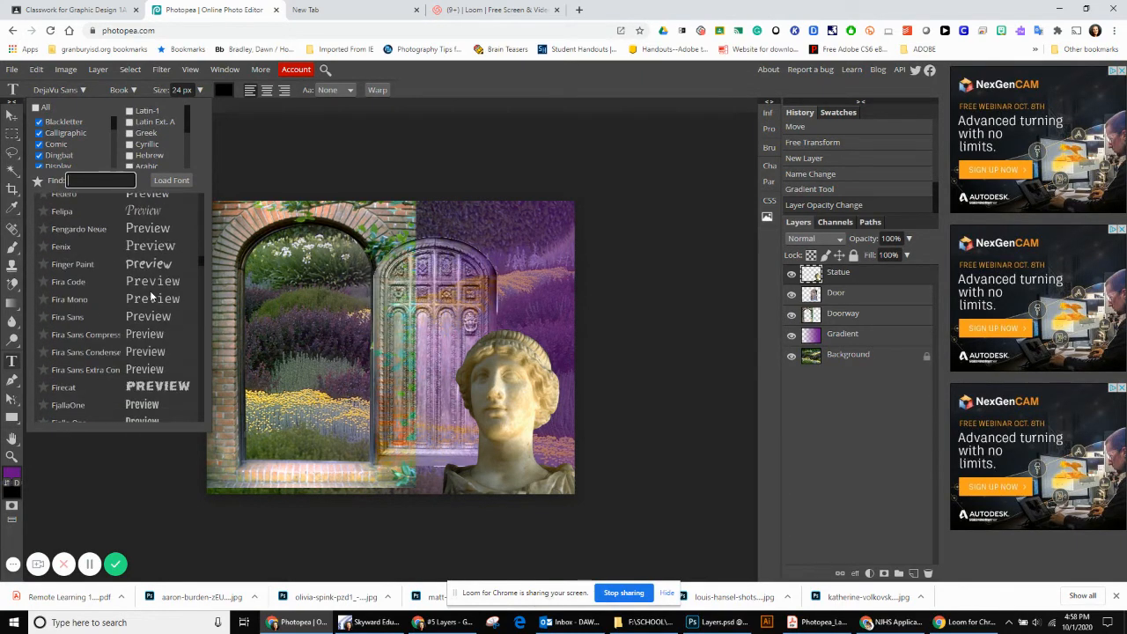
scroll(150, 297, down, 4)
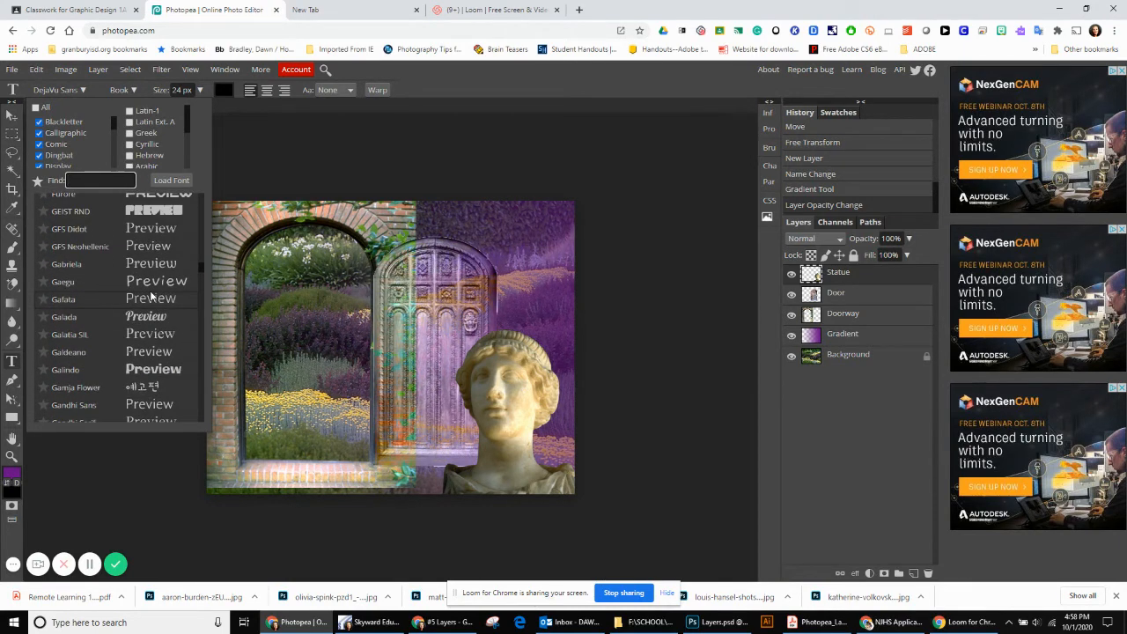
scroll(143, 326, down, 3)
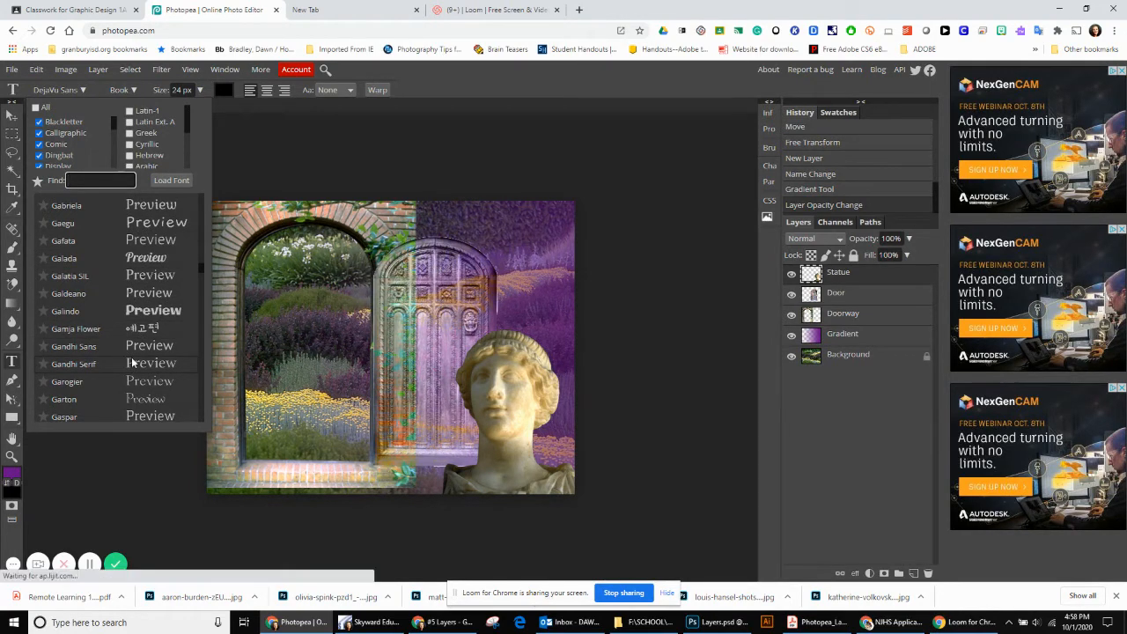
scroll(133, 361, up, 5)
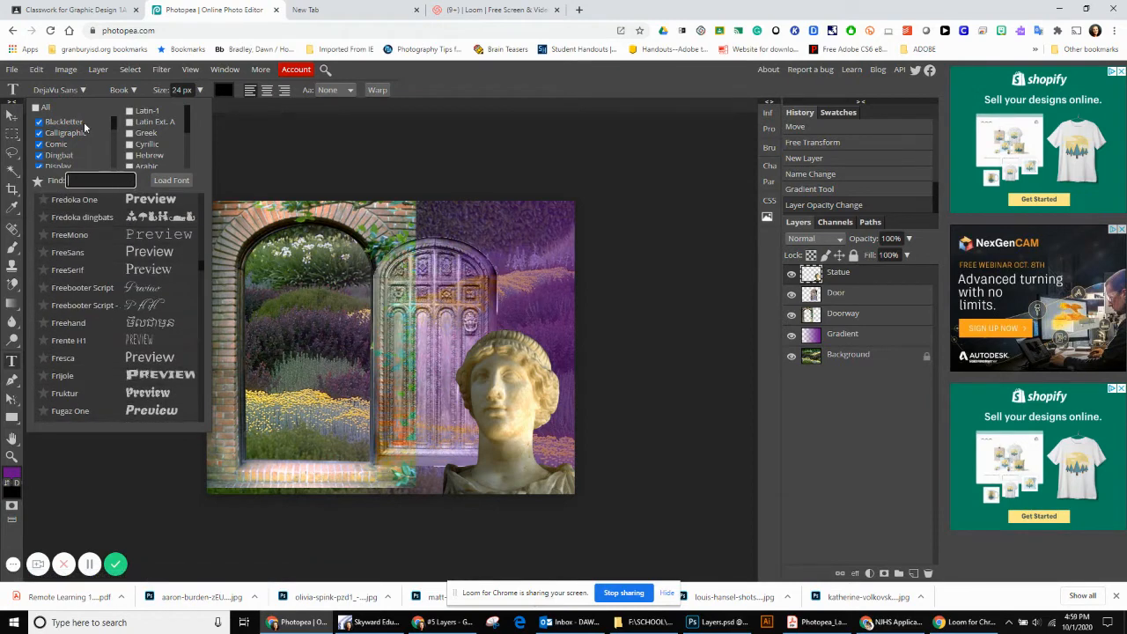
click(58, 91)
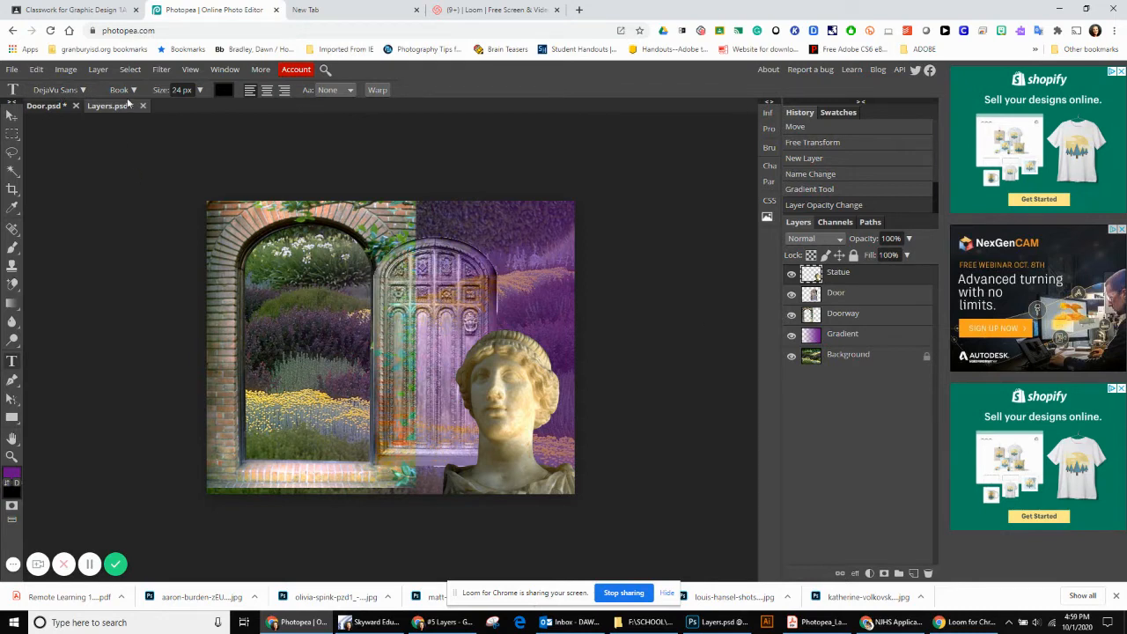
- Format the text as 60 px, white (ffffff) and center-aligned
drag(182, 89, 173, 89)
text(60)
click(224, 89)
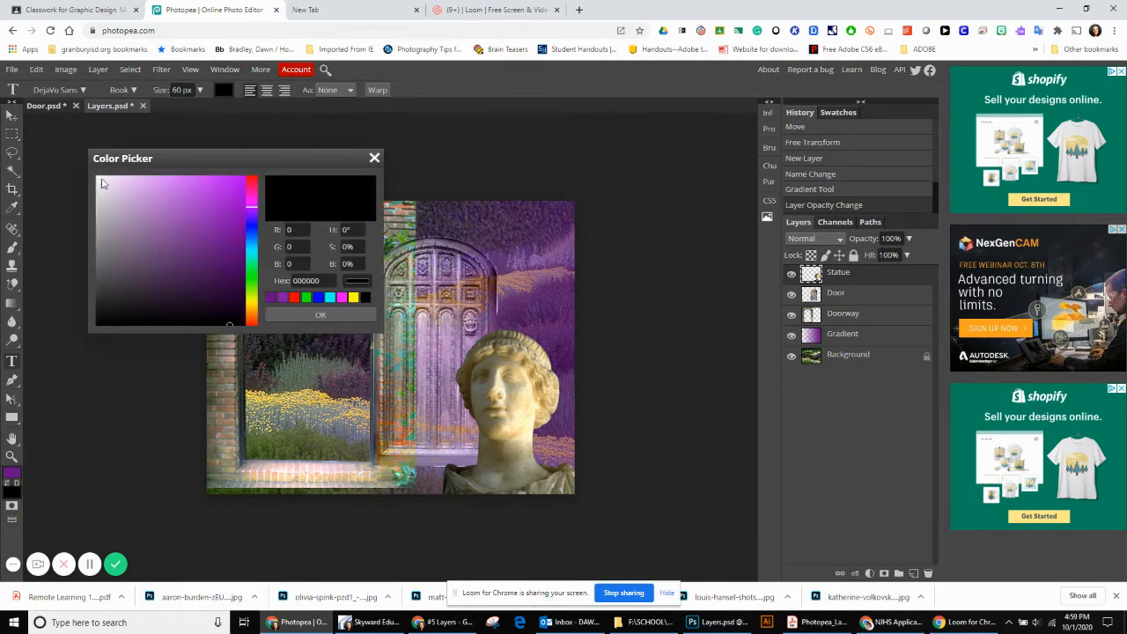
drag(101, 187, 95, 179)
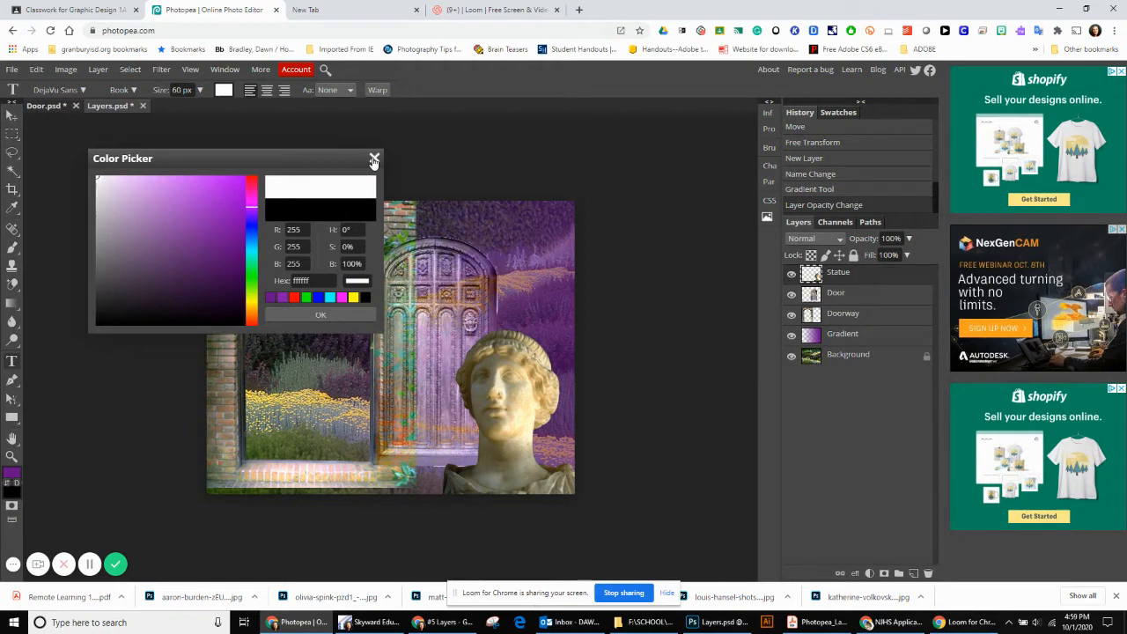
click(305, 314)
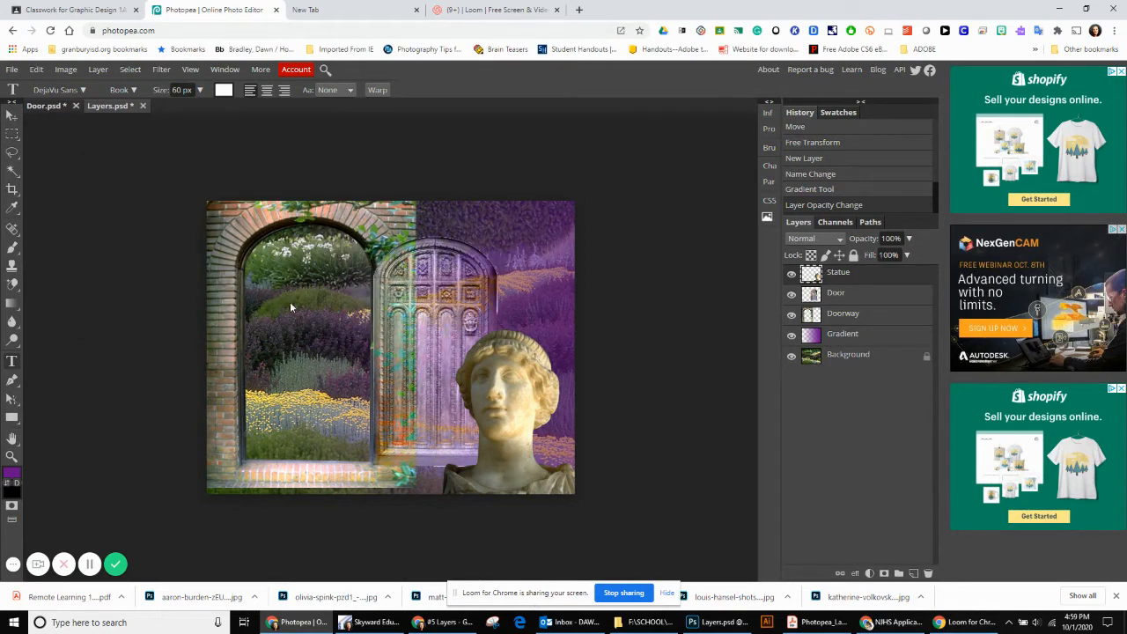
click(267, 95)
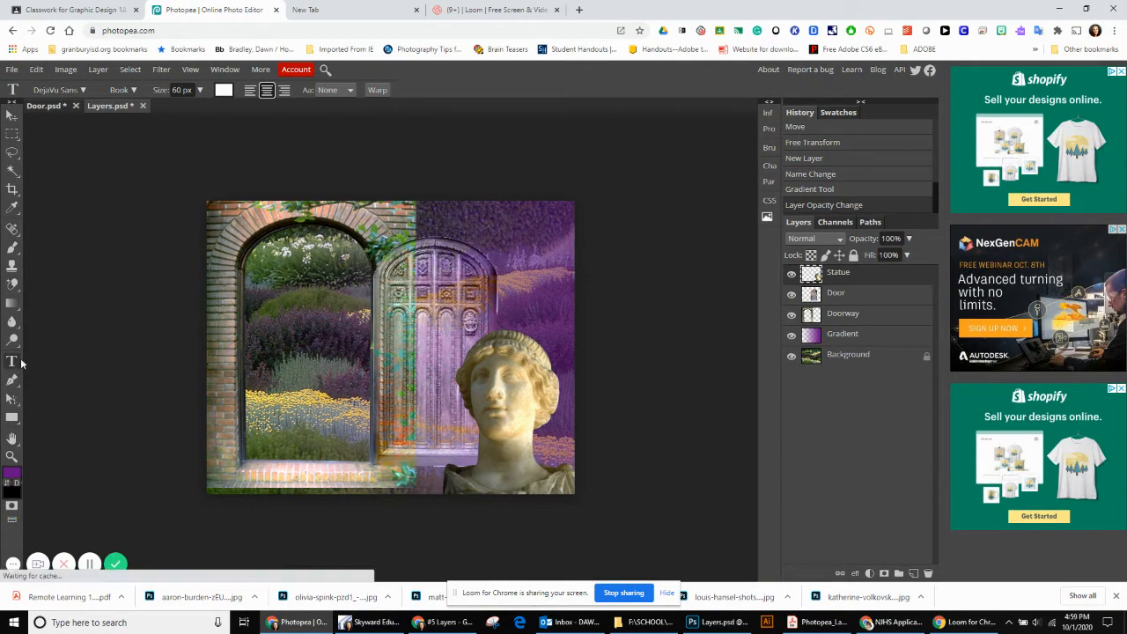
- Add the two-line text "Jardin" and "2000" and move it into the upper part of the brick archway's opening
click(227, 236)
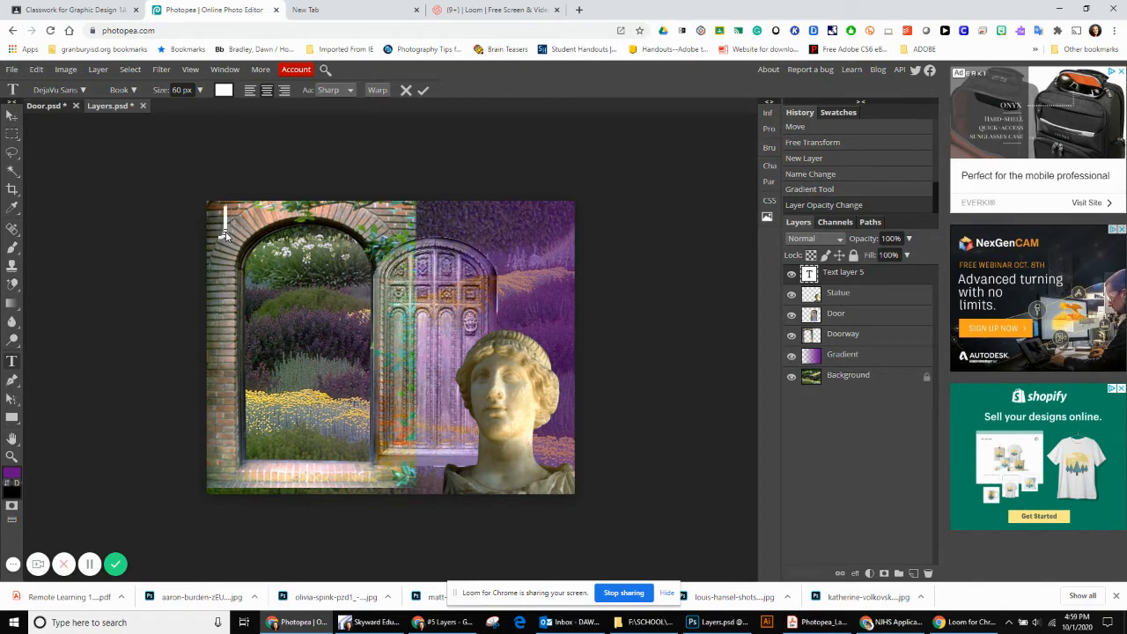
text(Jardi)
text(n)
key(Return)
text(200)
text(000)
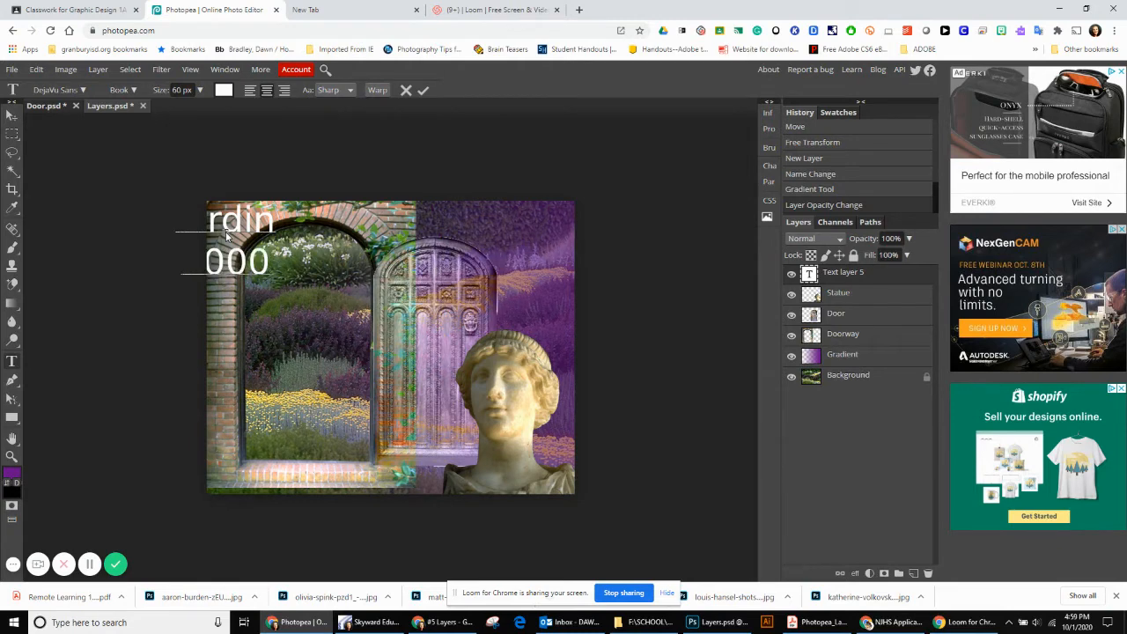
click(421, 91)
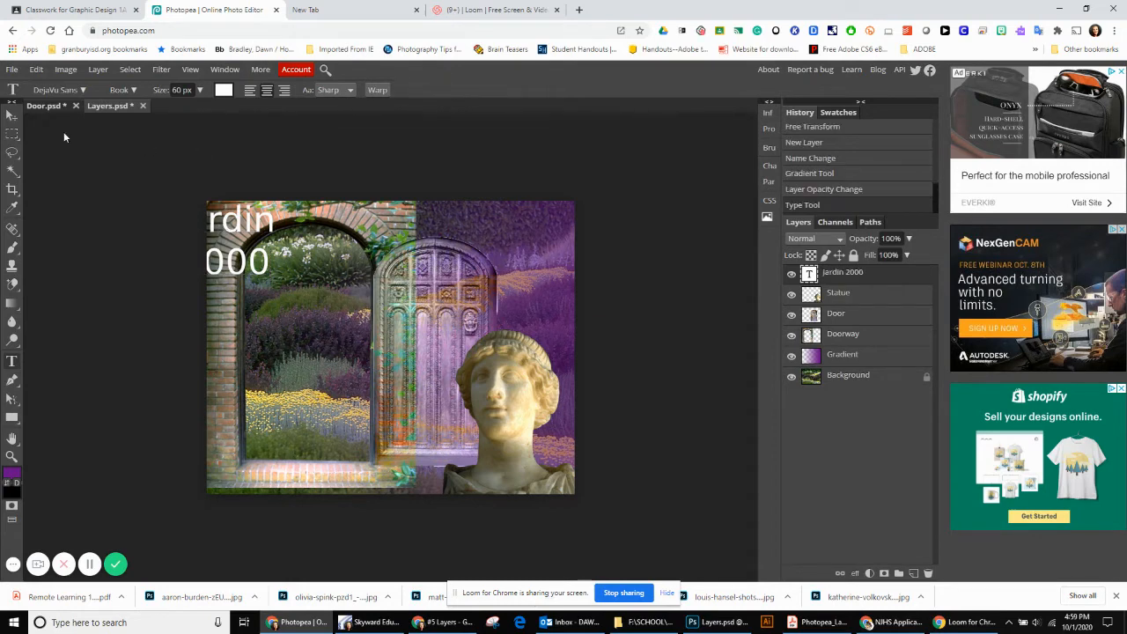
click(9, 114)
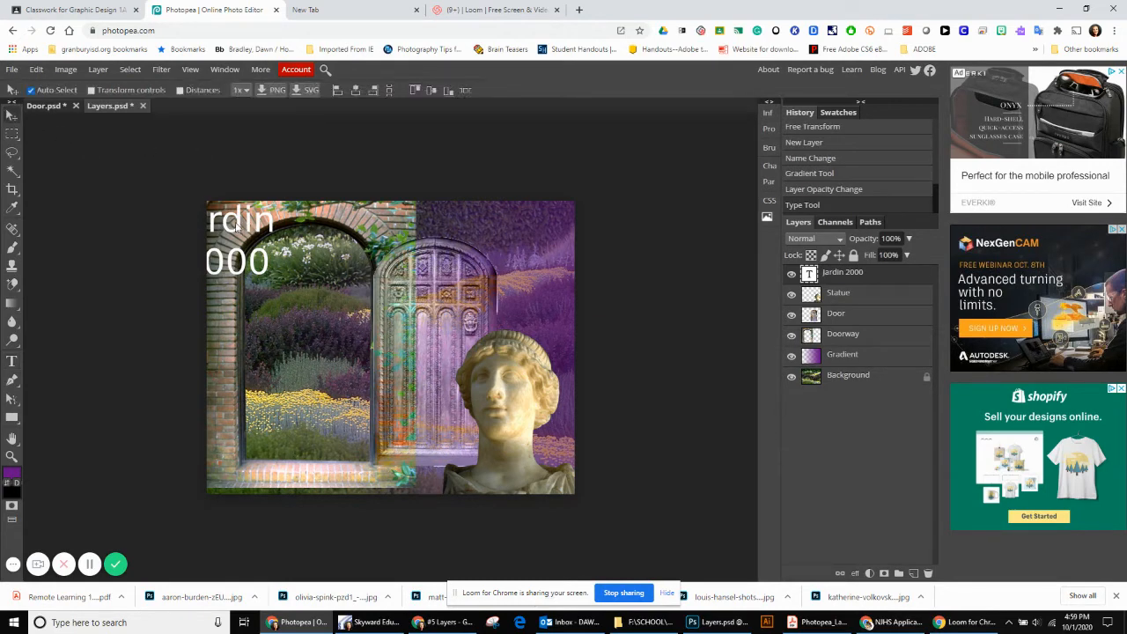
drag(237, 224, 316, 269)
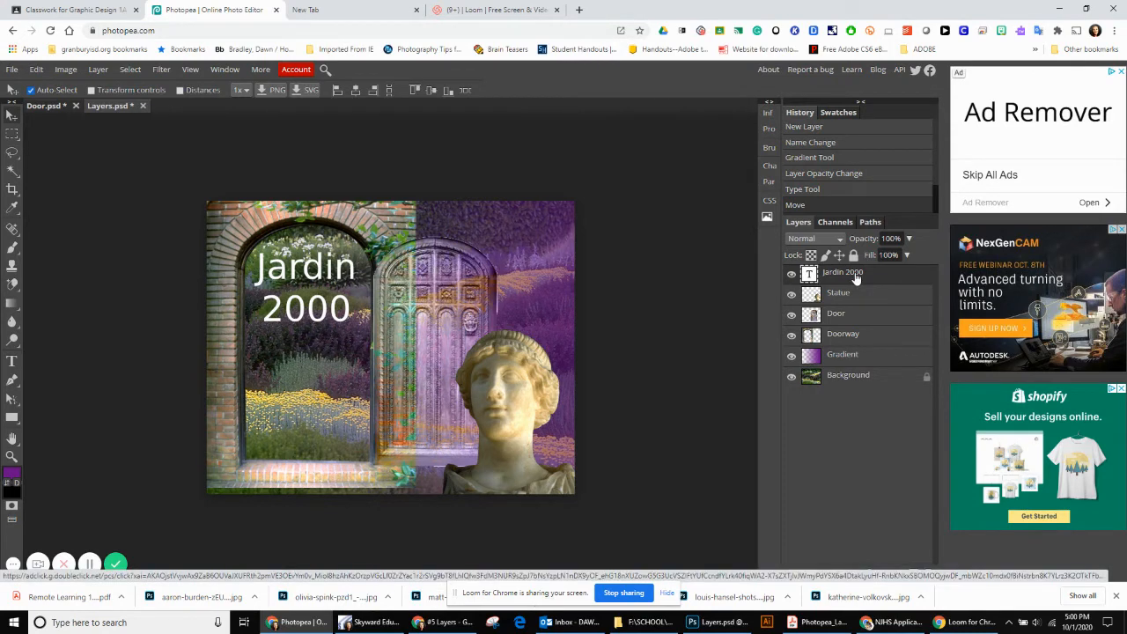
- Add an outer glow to the Jardin 2000 text layer with 35% opacity and black (000000) as its color
click(98, 70)
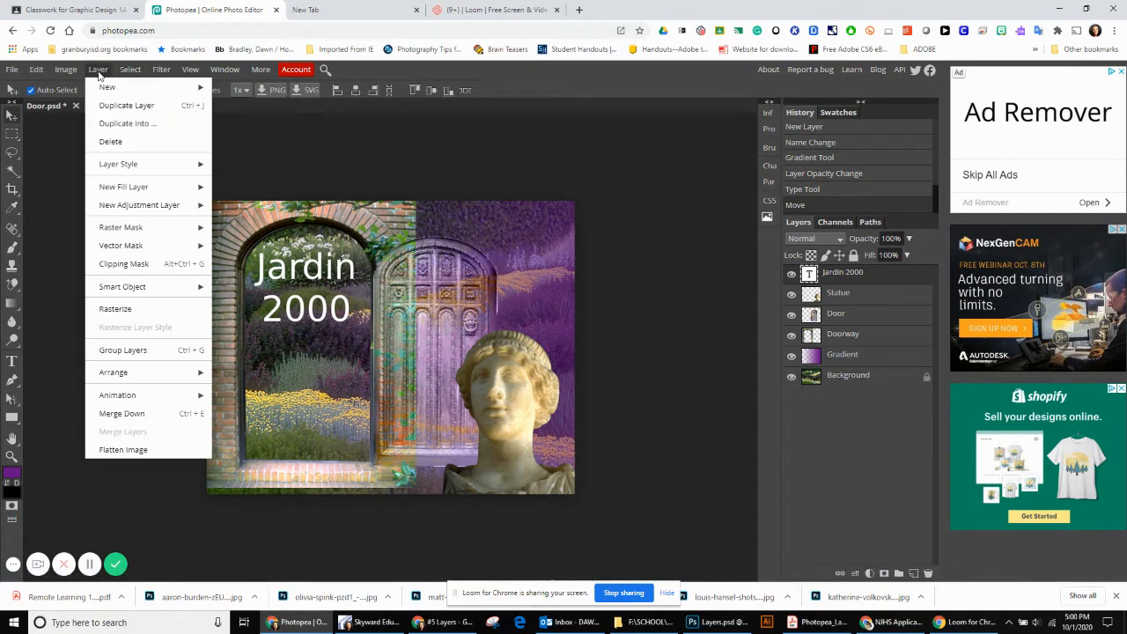
mouse_move(114, 169)
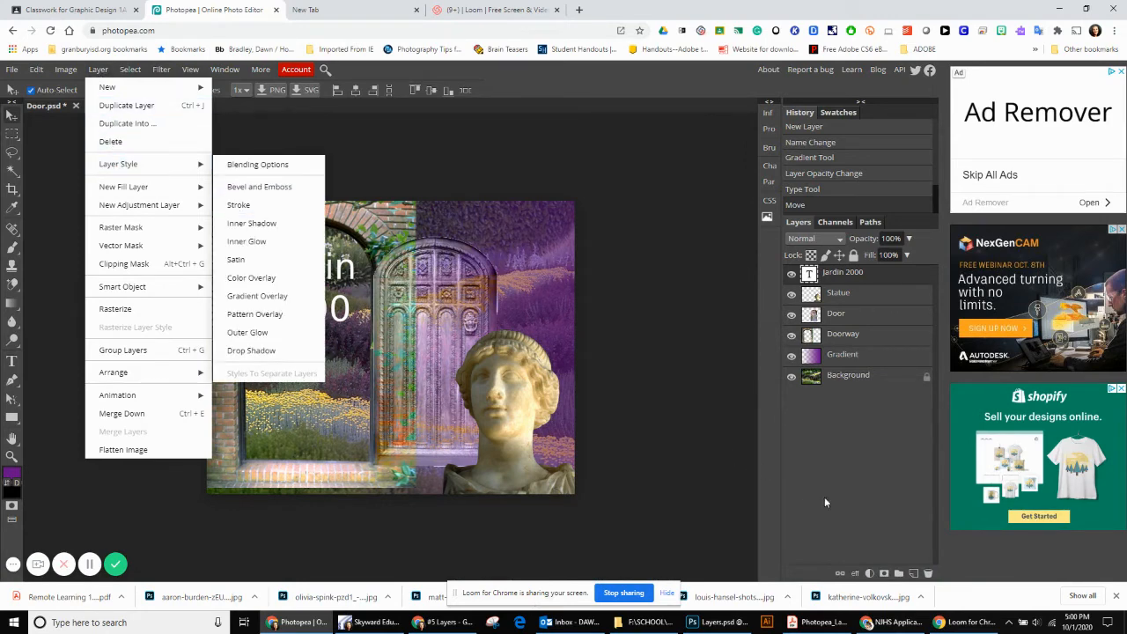
click(855, 573)
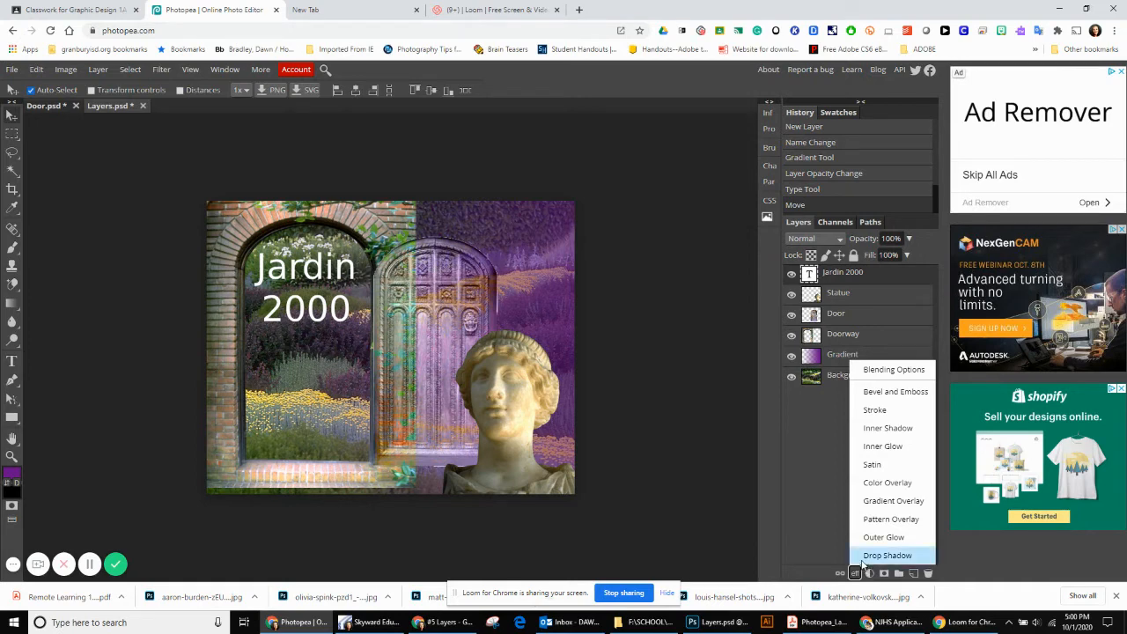
click(883, 537)
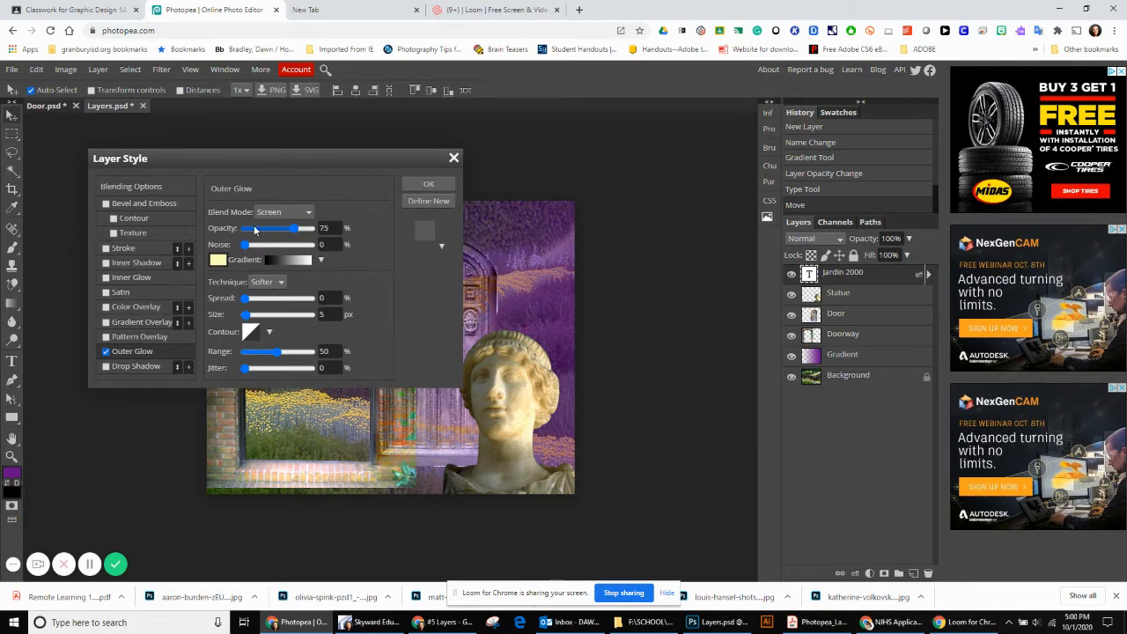
double_click(323, 227)
text(35)
click(218, 260)
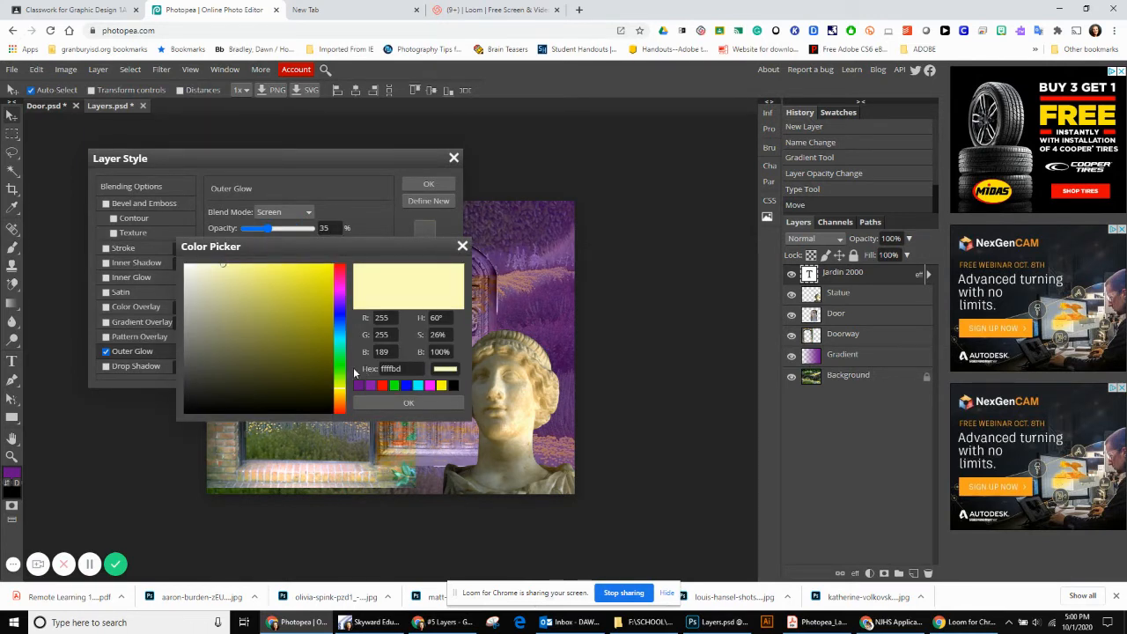
click(453, 385)
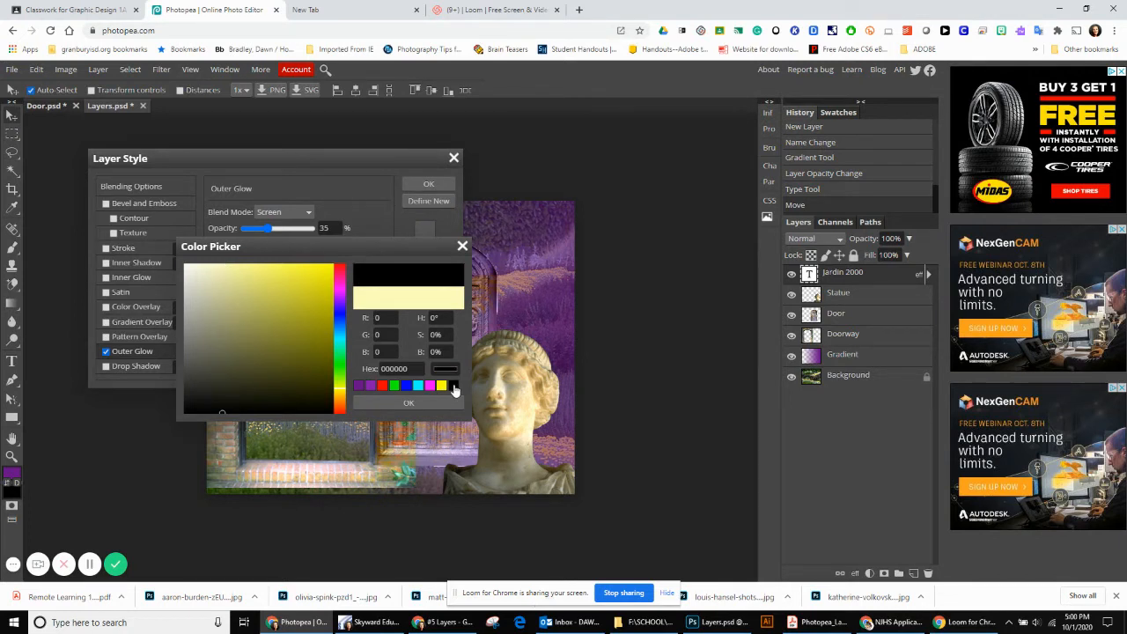
click(380, 399)
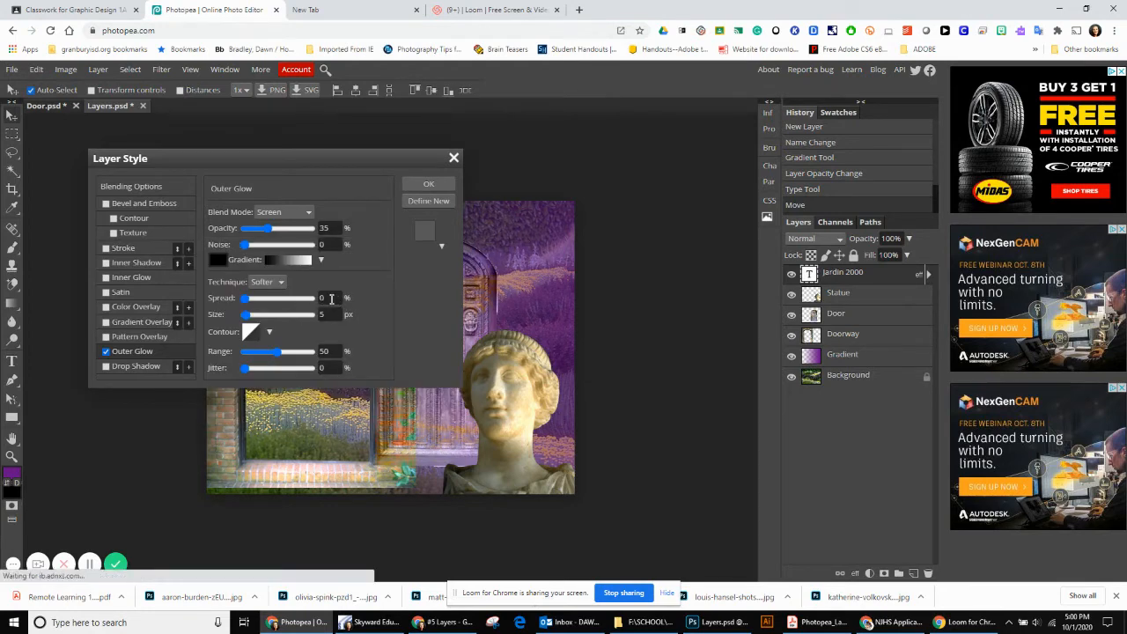
- Set the outer glow's spread to 10% and its size to 10 px
drag(333, 299, 298, 297)
text(10)
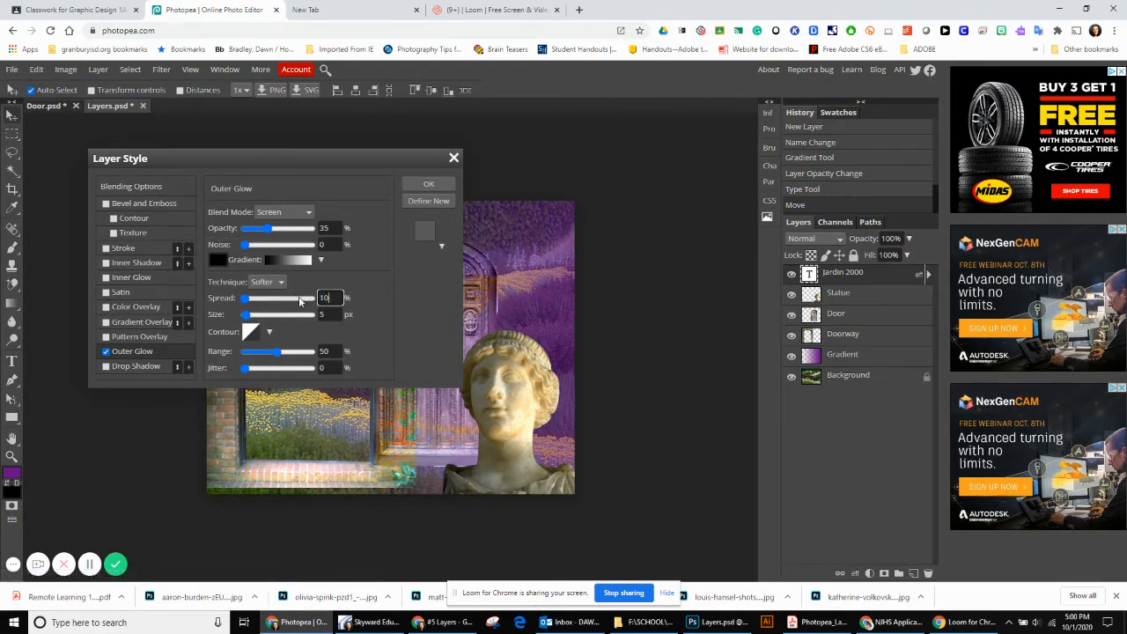
key(Tab)
text(10)
- Add a stroke to the title text with a size of 1 px and the Center position
click(111, 249)
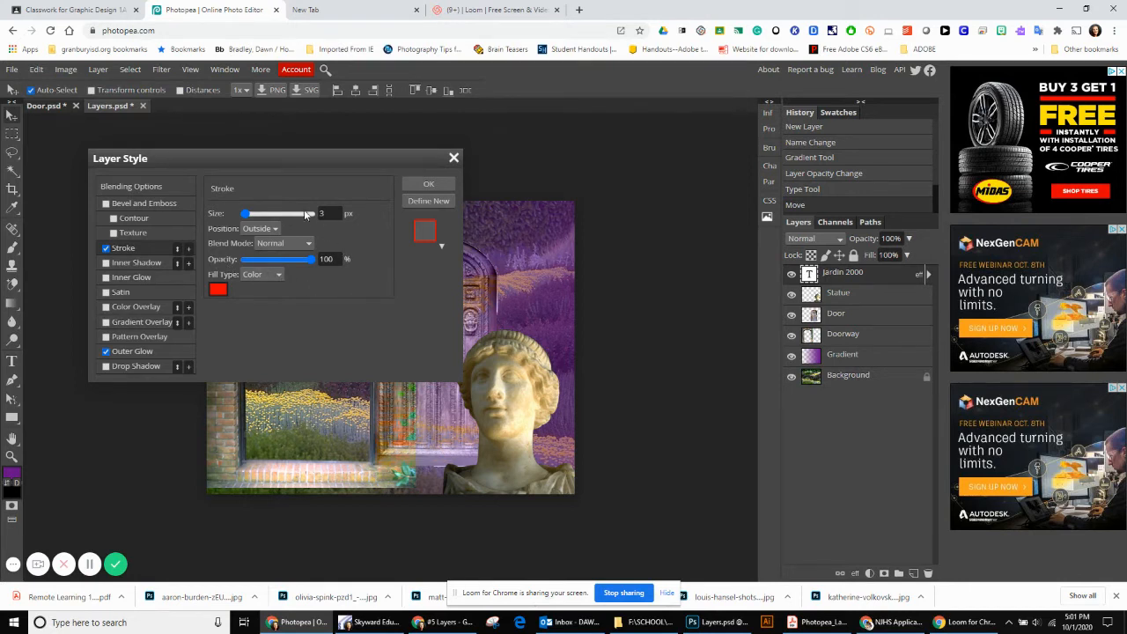
click(328, 213)
text(1)
click(276, 229)
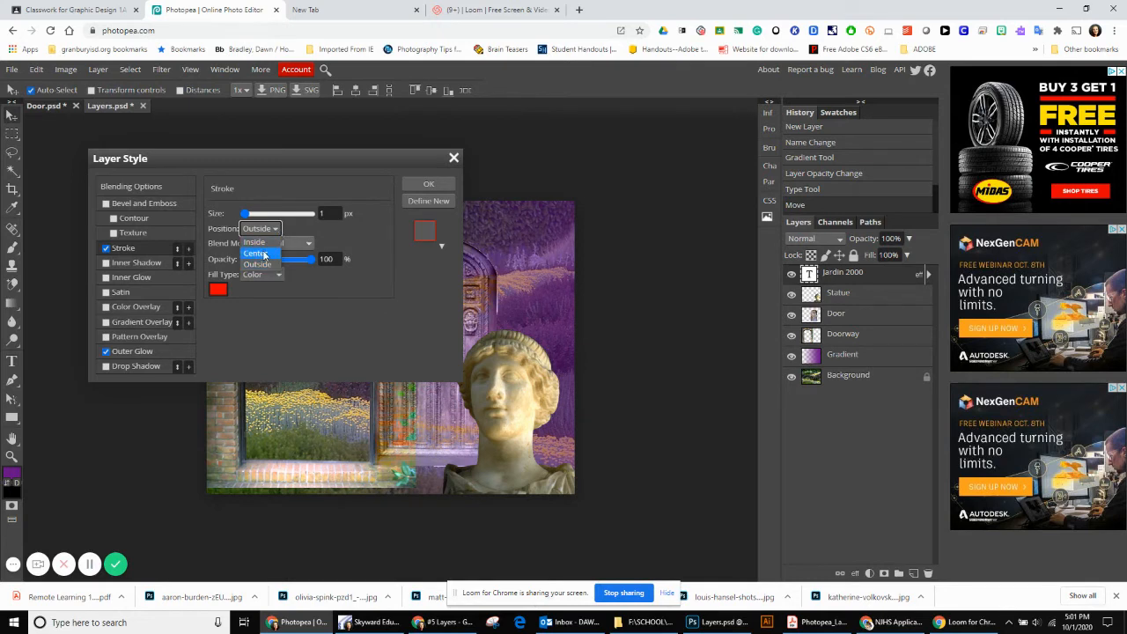
click(264, 254)
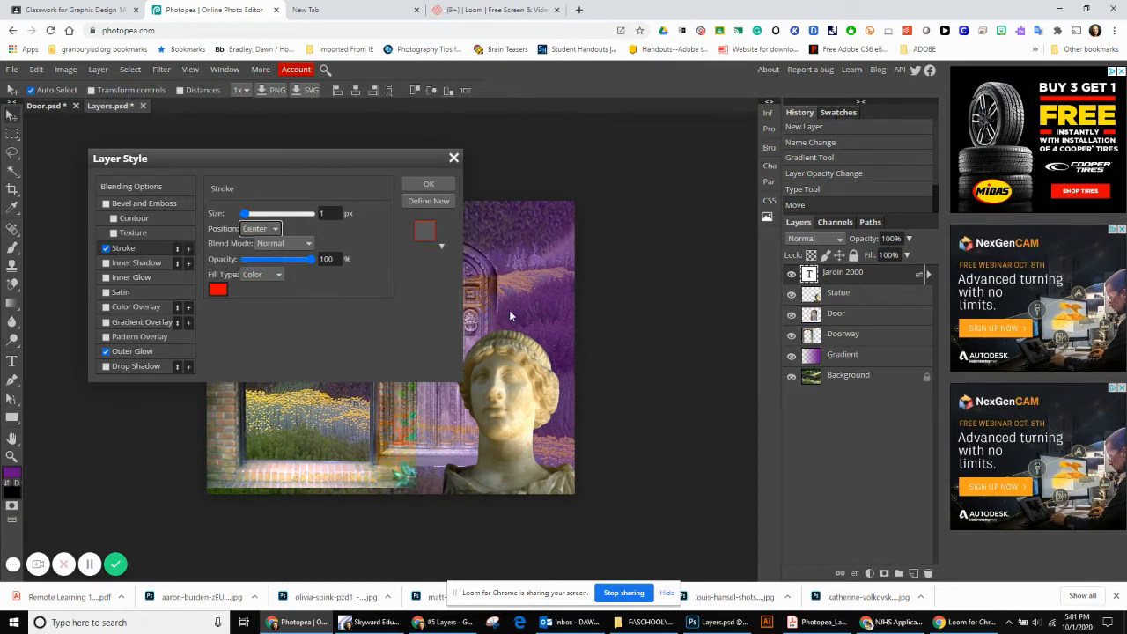
- Color the title's stroke yellow with RGB 255, 255, 0 and apply the layer style
click(221, 290)
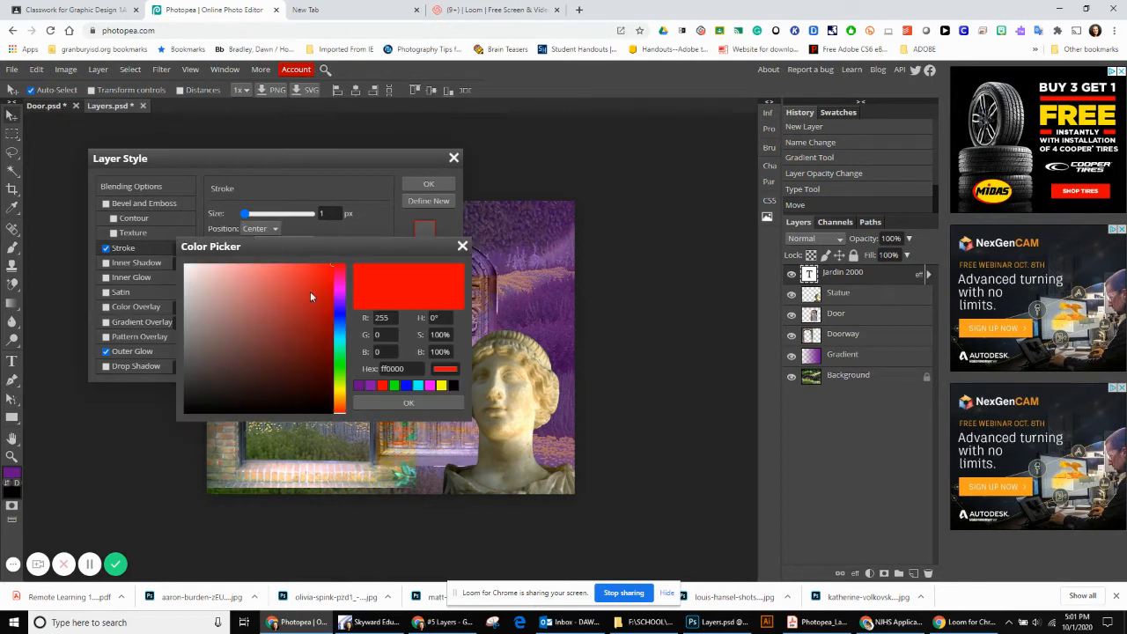
click(387, 334)
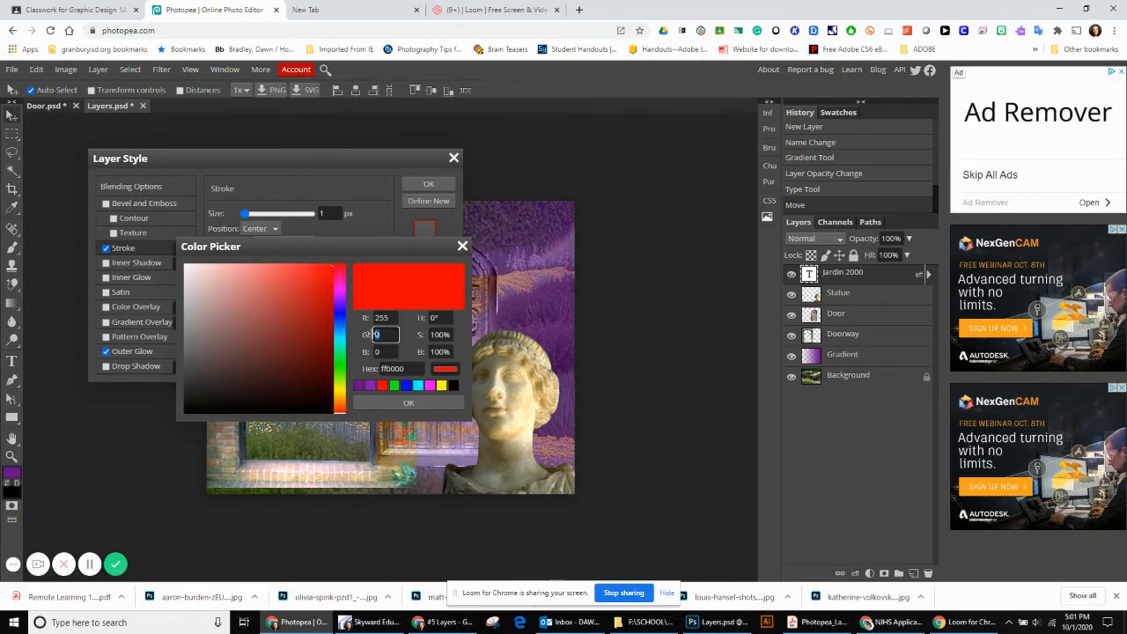
text(255)
click(387, 352)
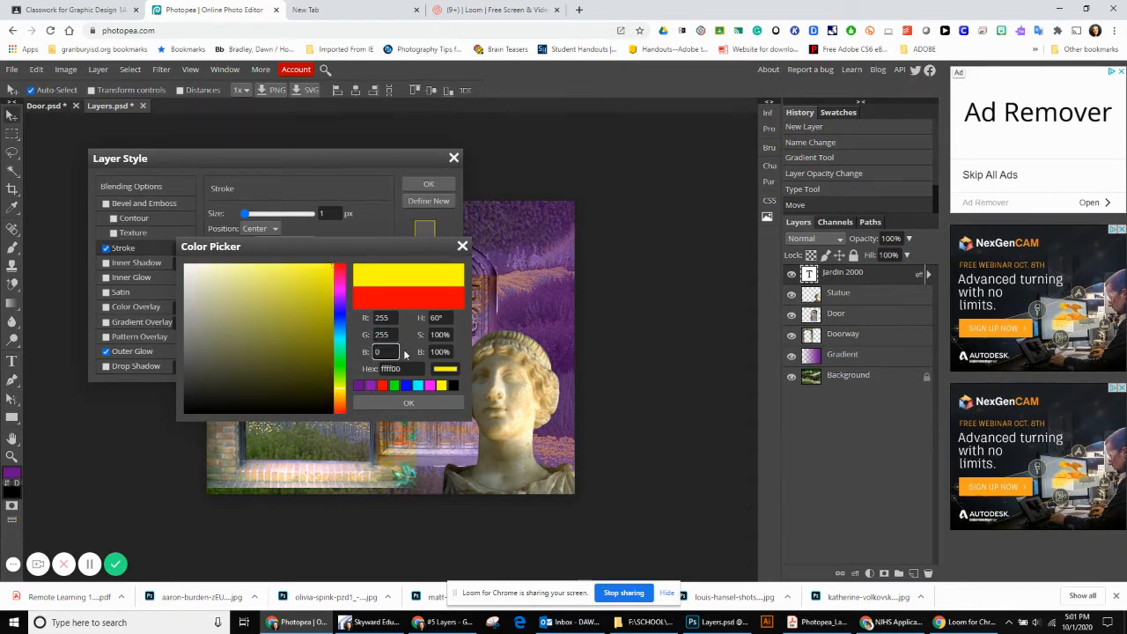
click(432, 404)
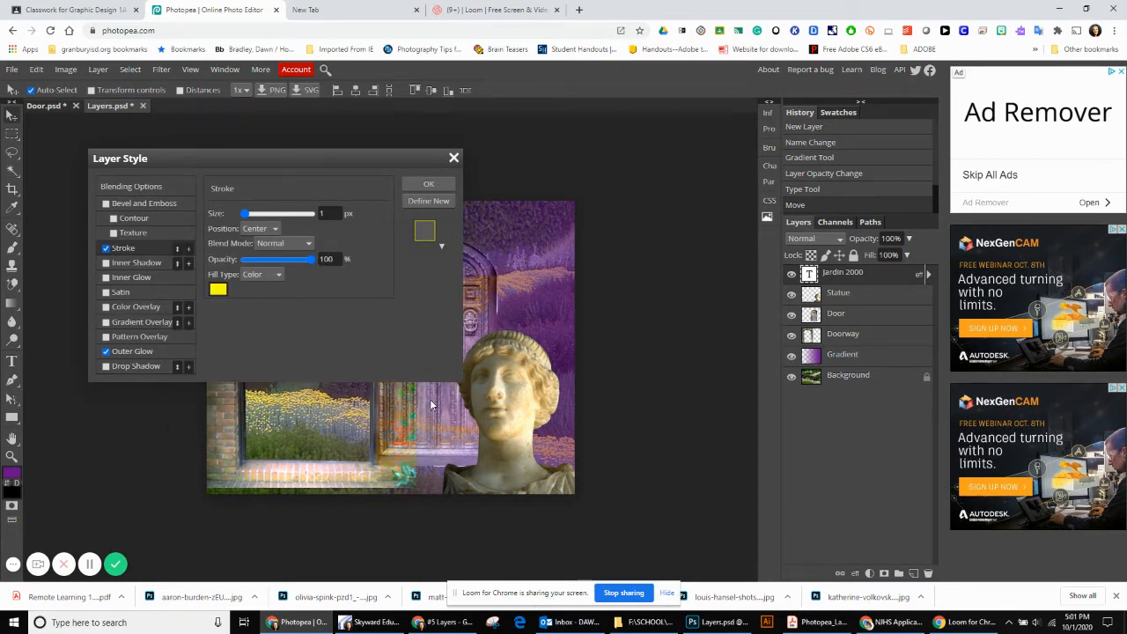
click(428, 186)
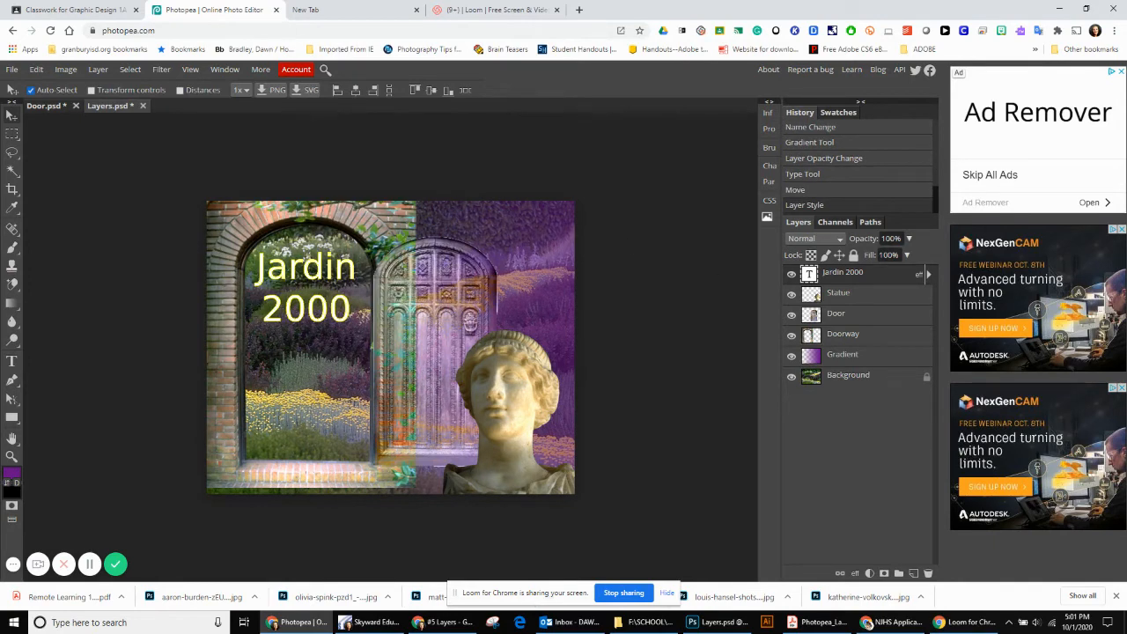
click(89, 564)
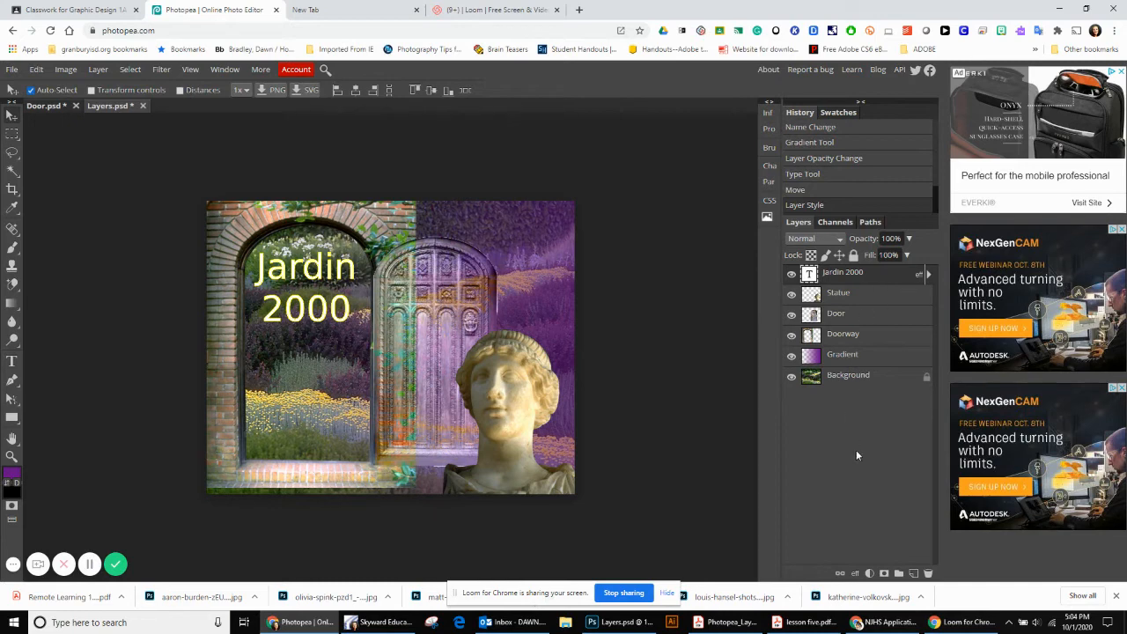
- Add a pattern overlay with the yellow pattern to the Jardin 2000 text layer, adjusting the pattern's scale
click(854, 574)
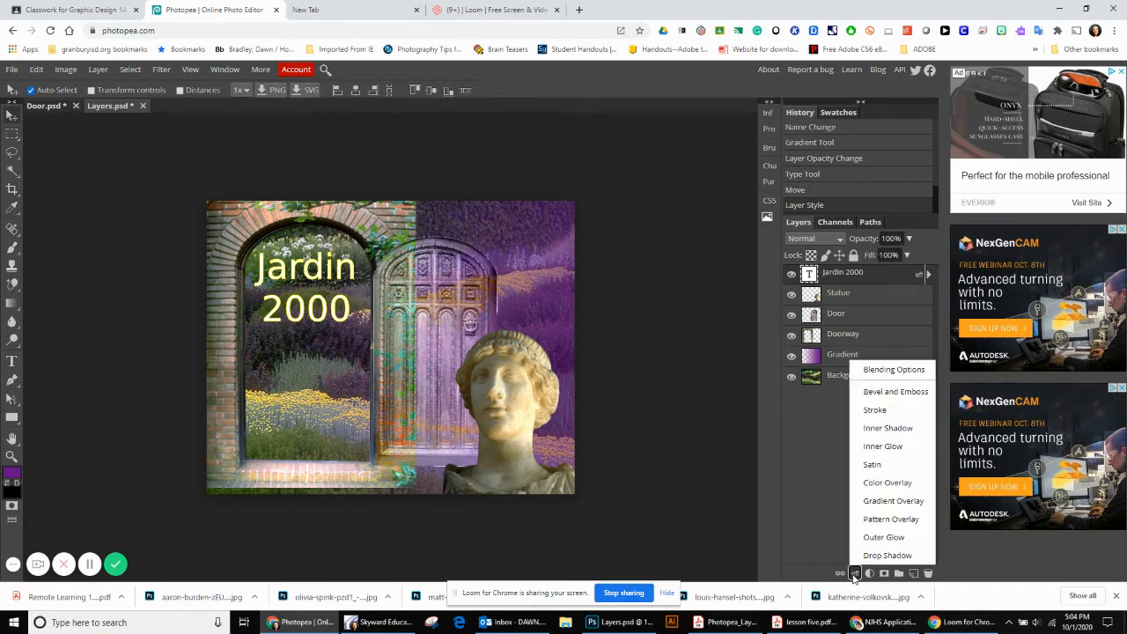
click(889, 519)
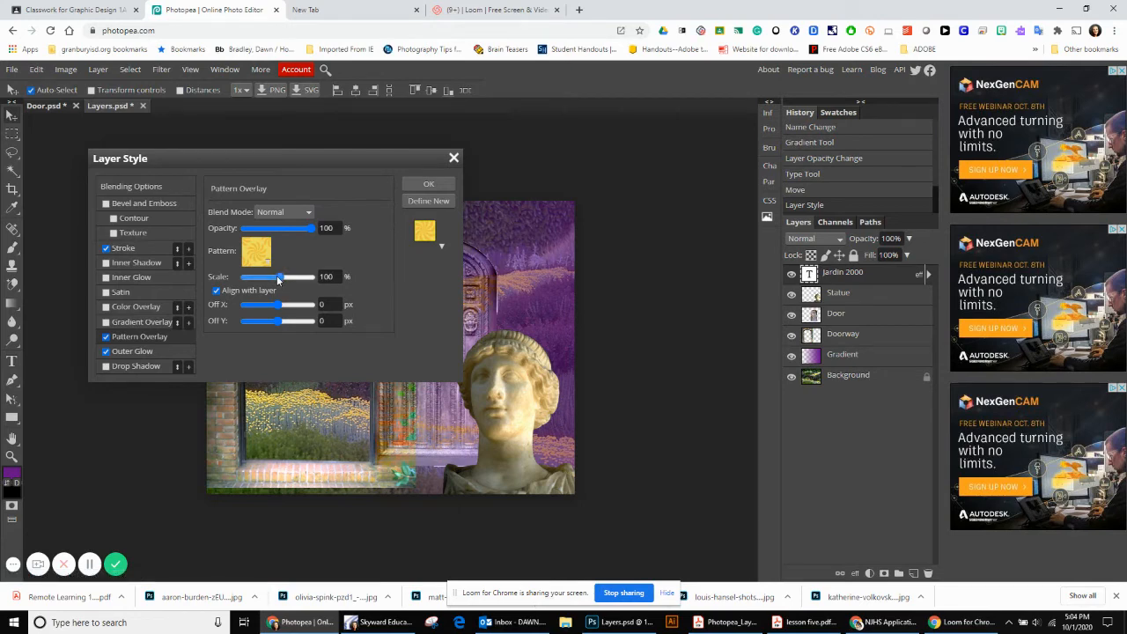
drag(277, 276, 325, 280)
text(00)
click(421, 186)
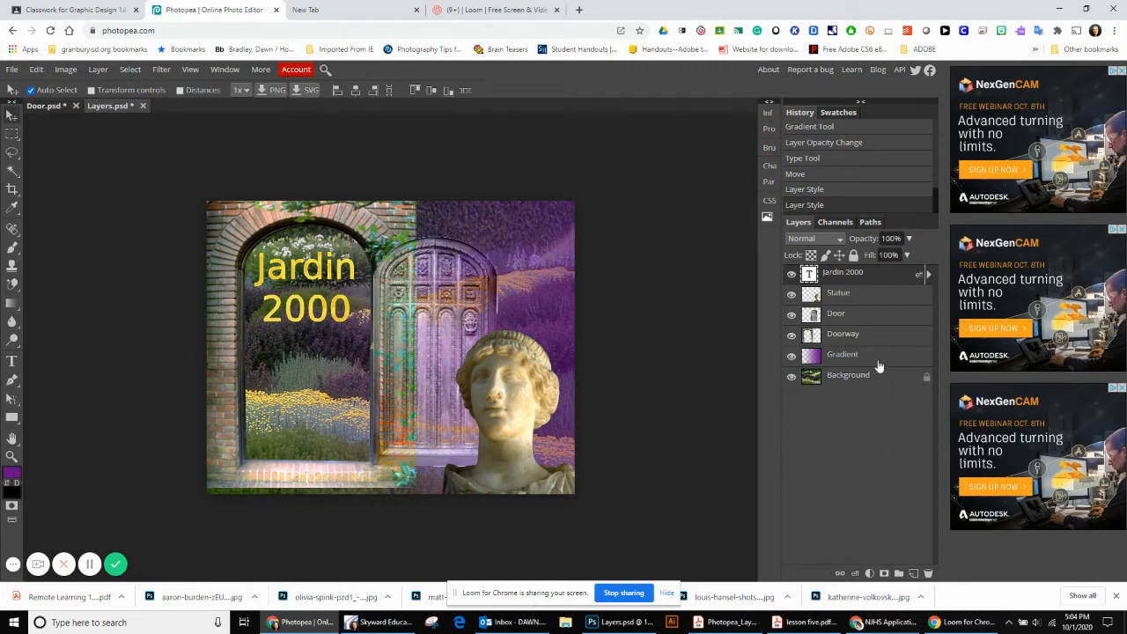
- Create a new layer above the title and make a 10 px border selection around the entire canvas
click(913, 573)
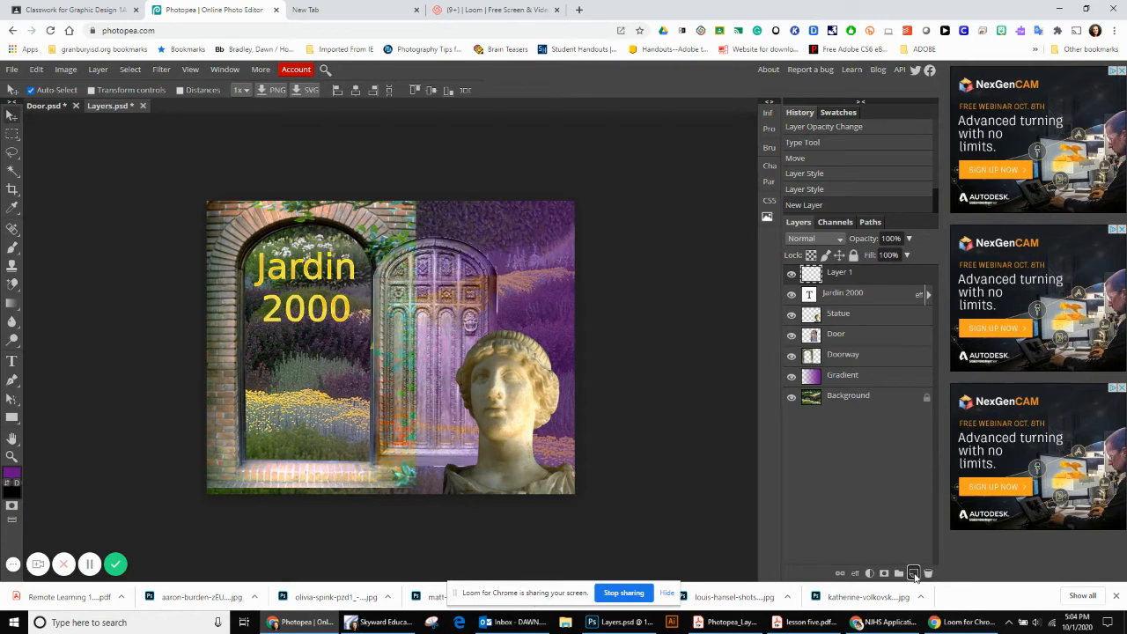
key(ctrl+a)
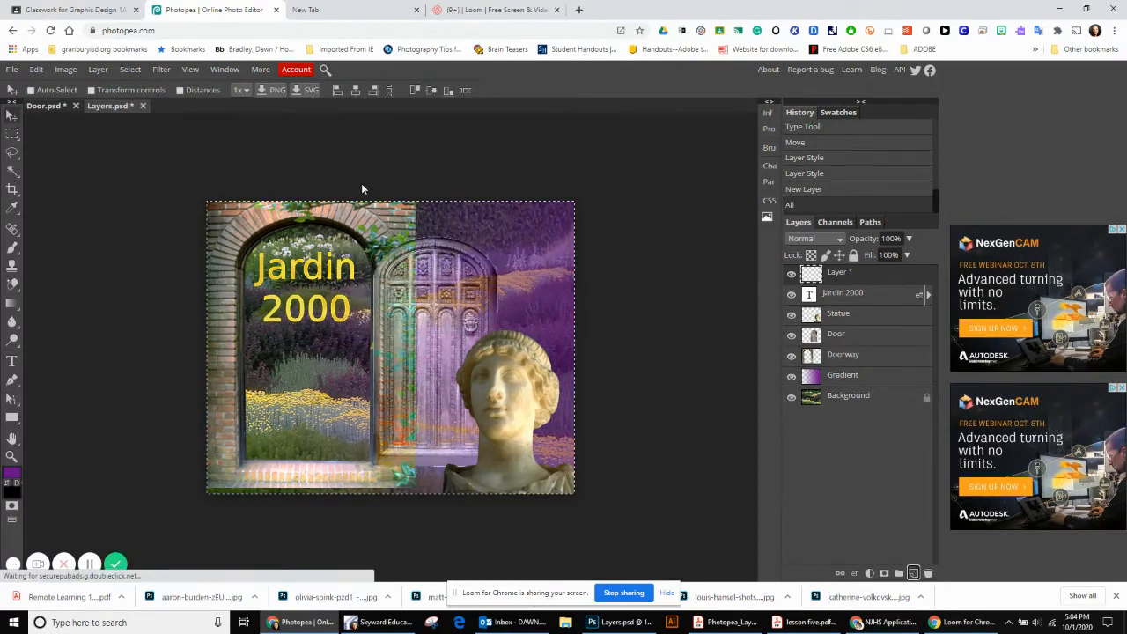
click(132, 71)
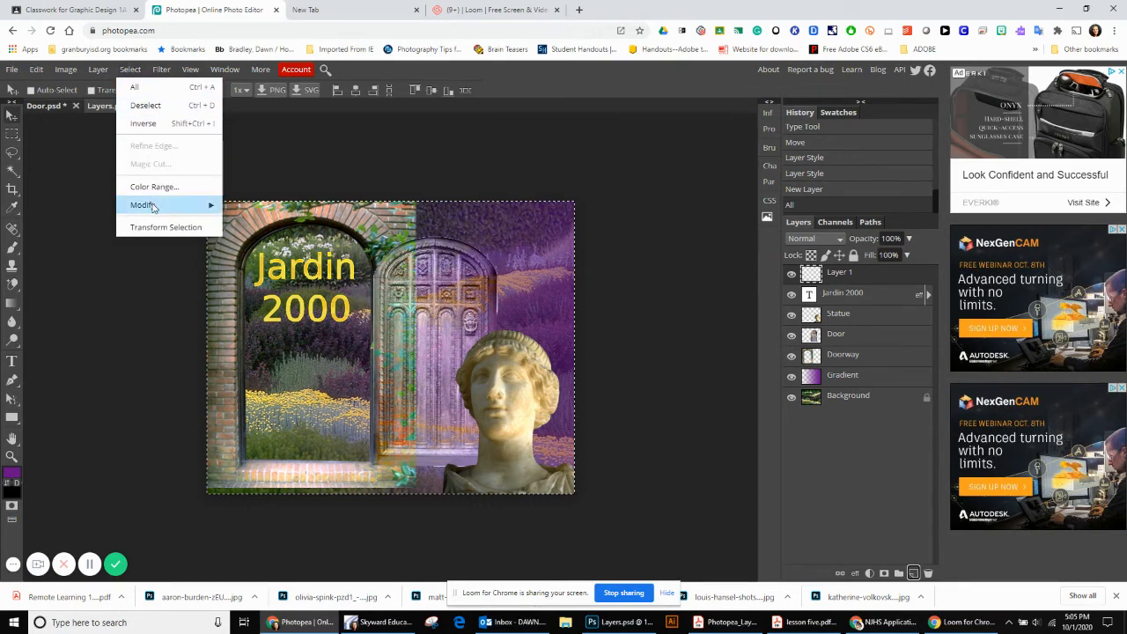
mouse_move(151, 206)
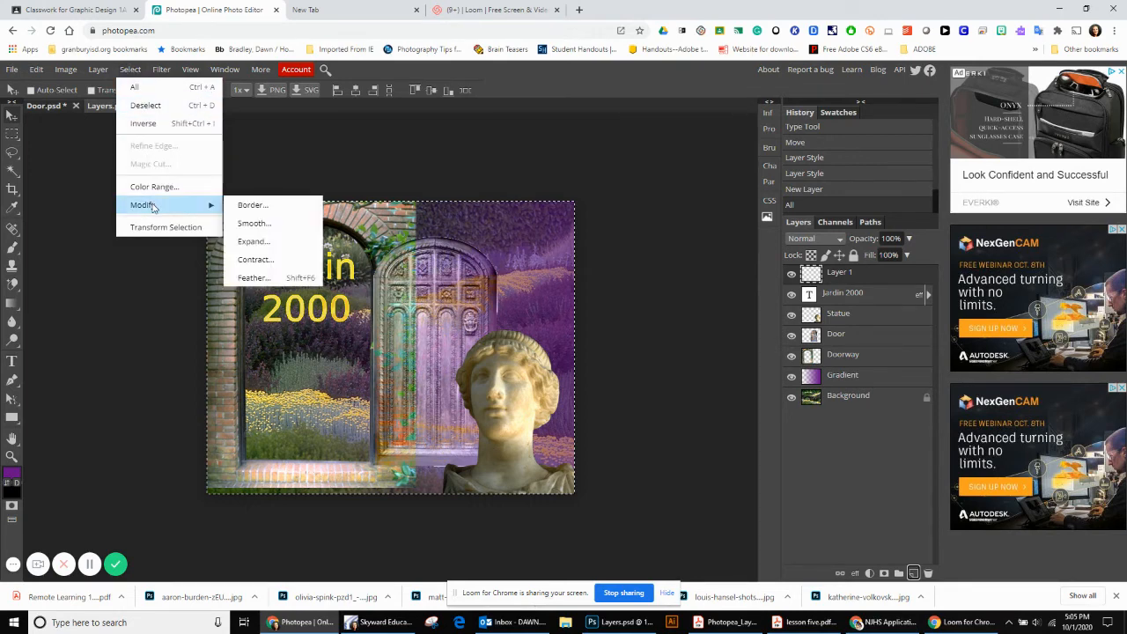
click(237, 208)
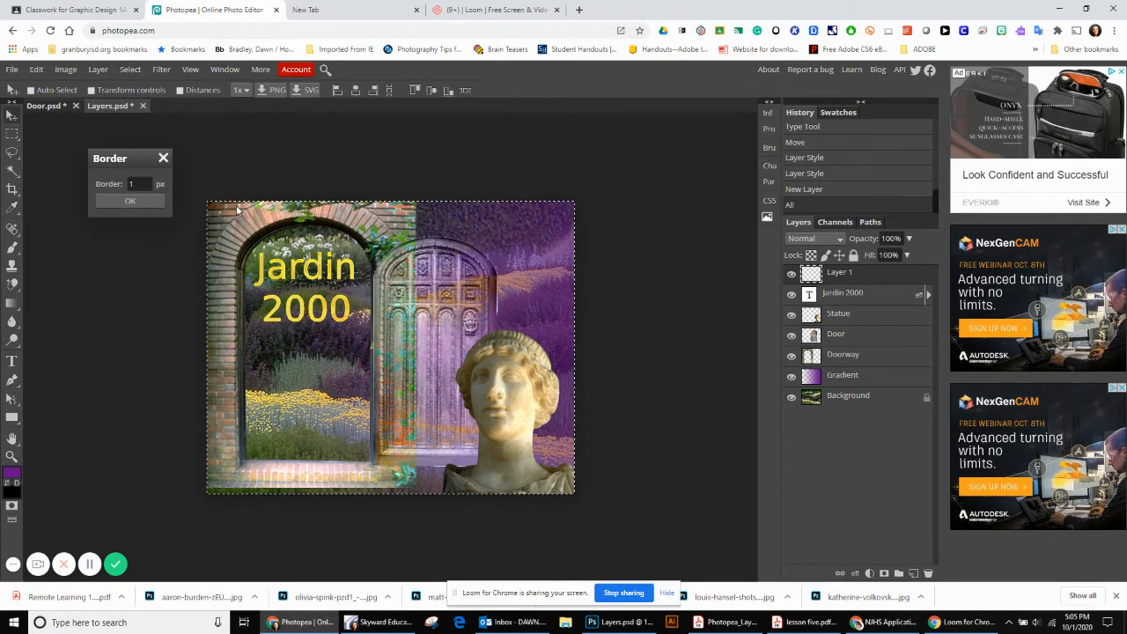
double_click(131, 183)
text(10)
click(130, 201)
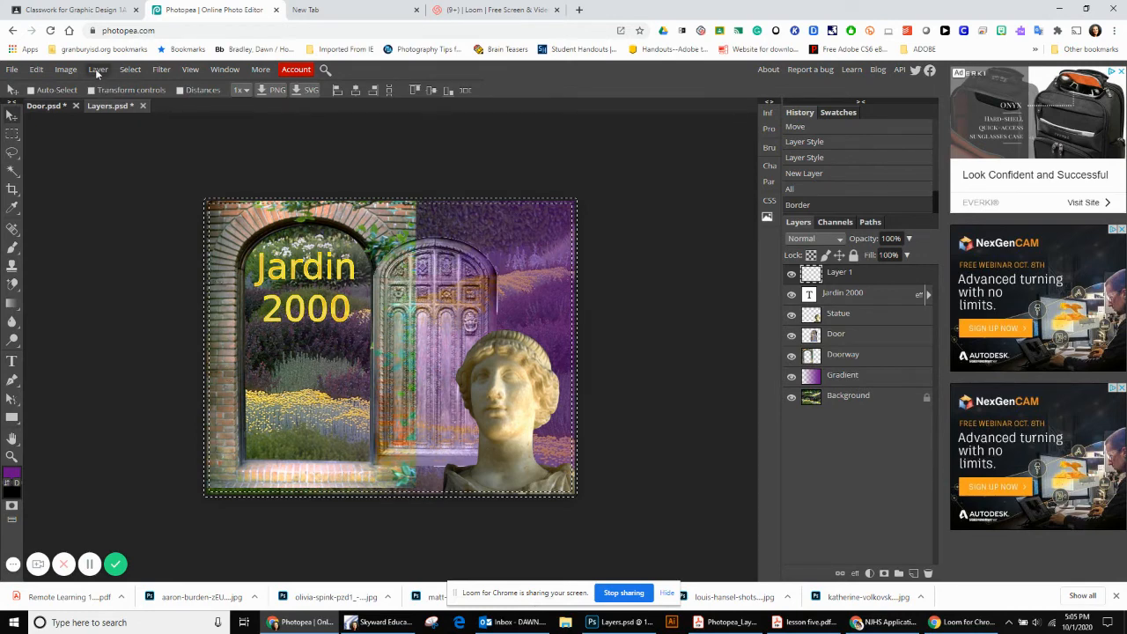
- Set the foreground color to white (ffffff) and fill the border selection with it in Normal mode at 100% opacity
click(12, 474)
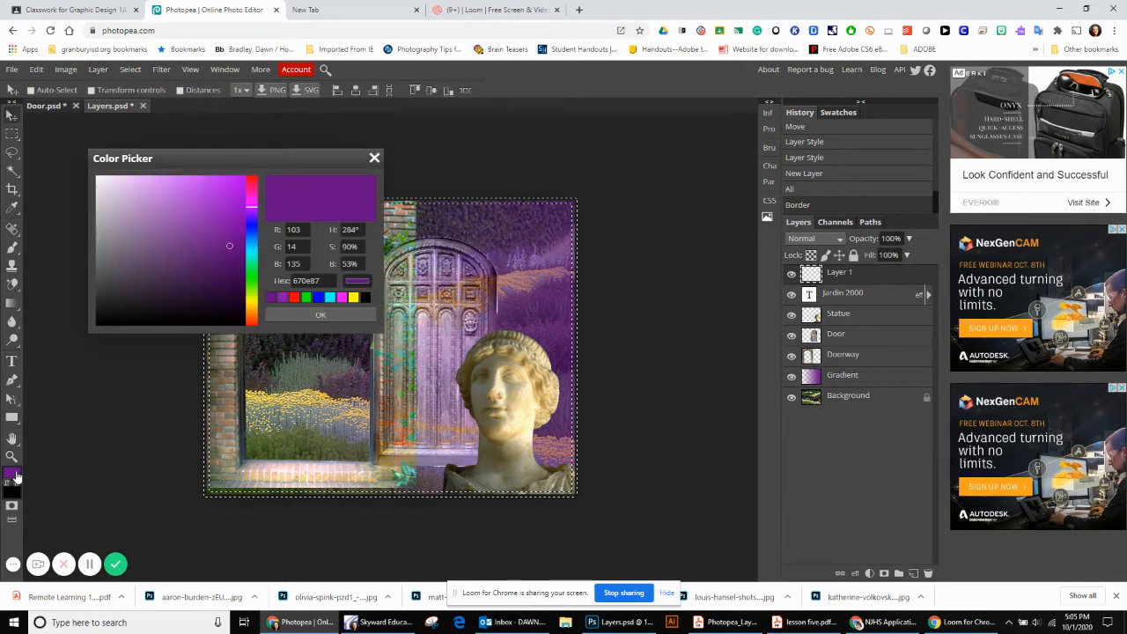
click(99, 179)
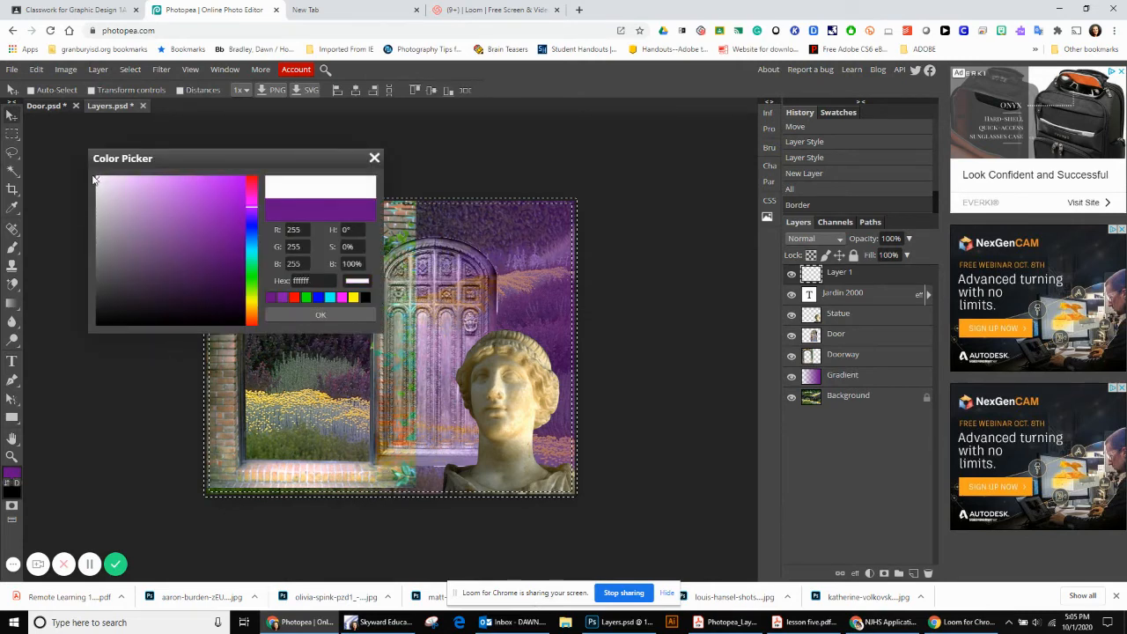
click(287, 317)
click(36, 70)
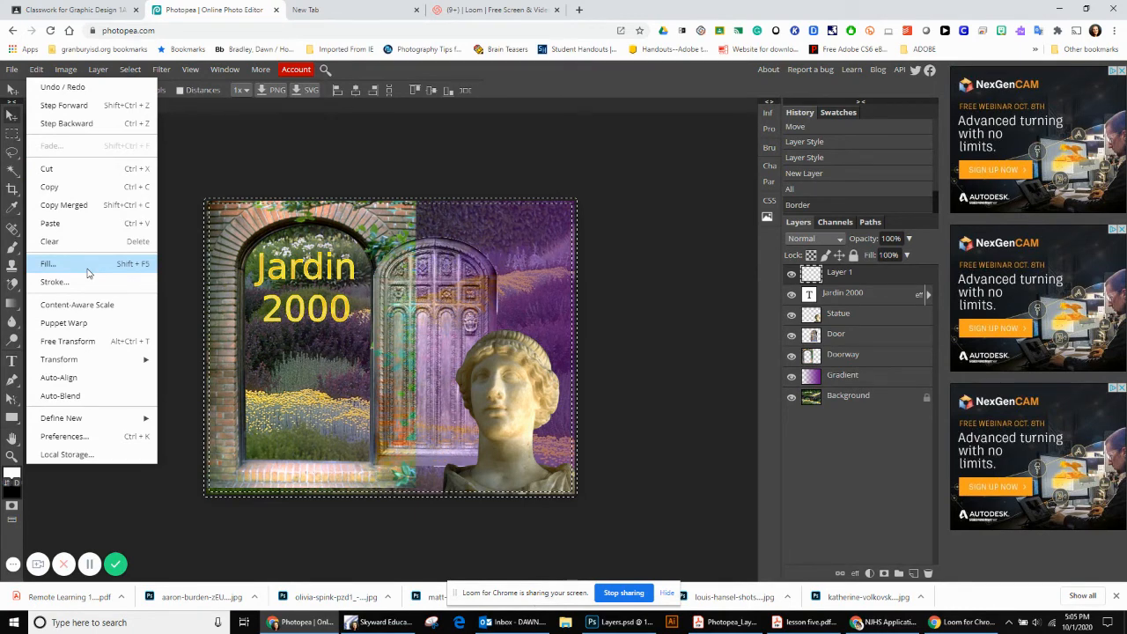
click(49, 263)
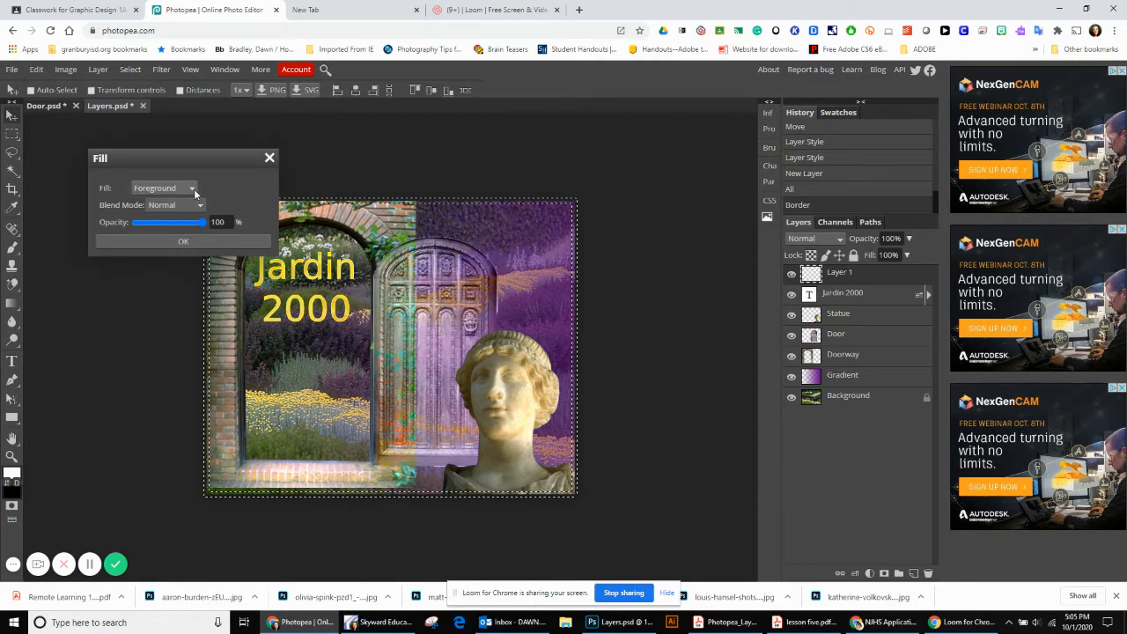
click(183, 241)
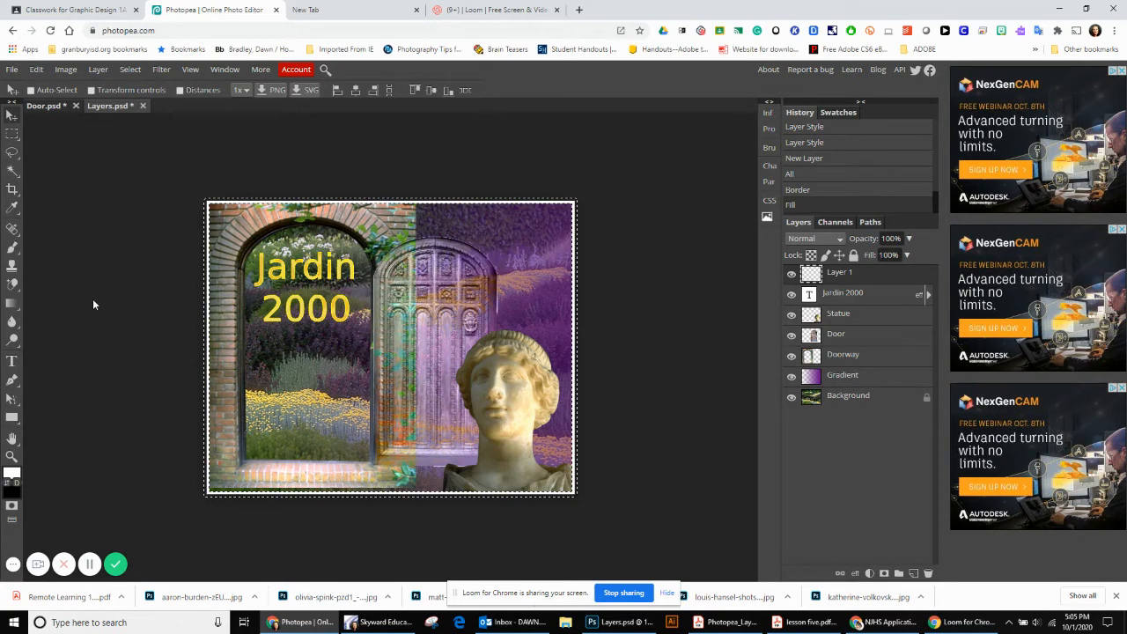
- Add a white 60 px text layer with the author's name and move it fully inside the canvas along the bottom edge
click(13, 361)
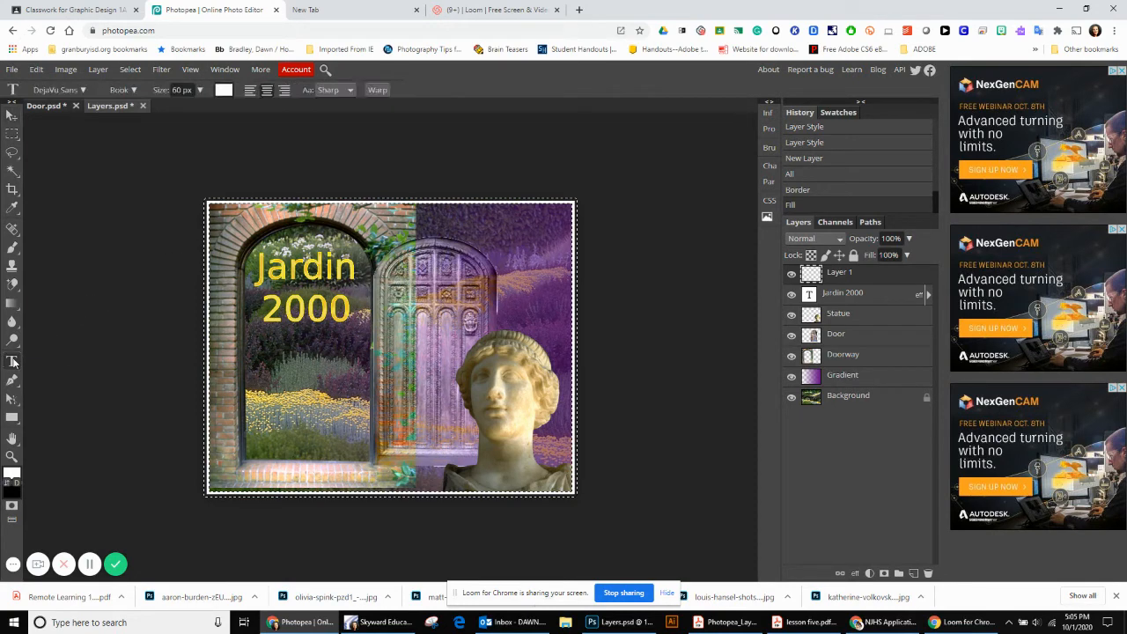
click(246, 476)
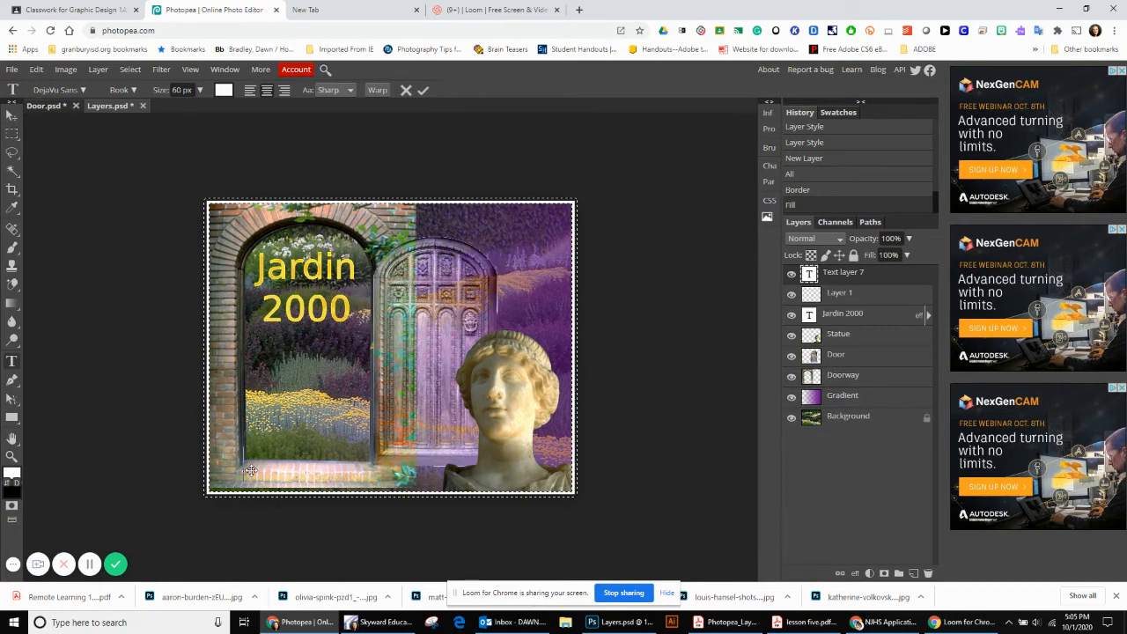
text(Mrd)
key(BackSpace)
text(s. Bral)
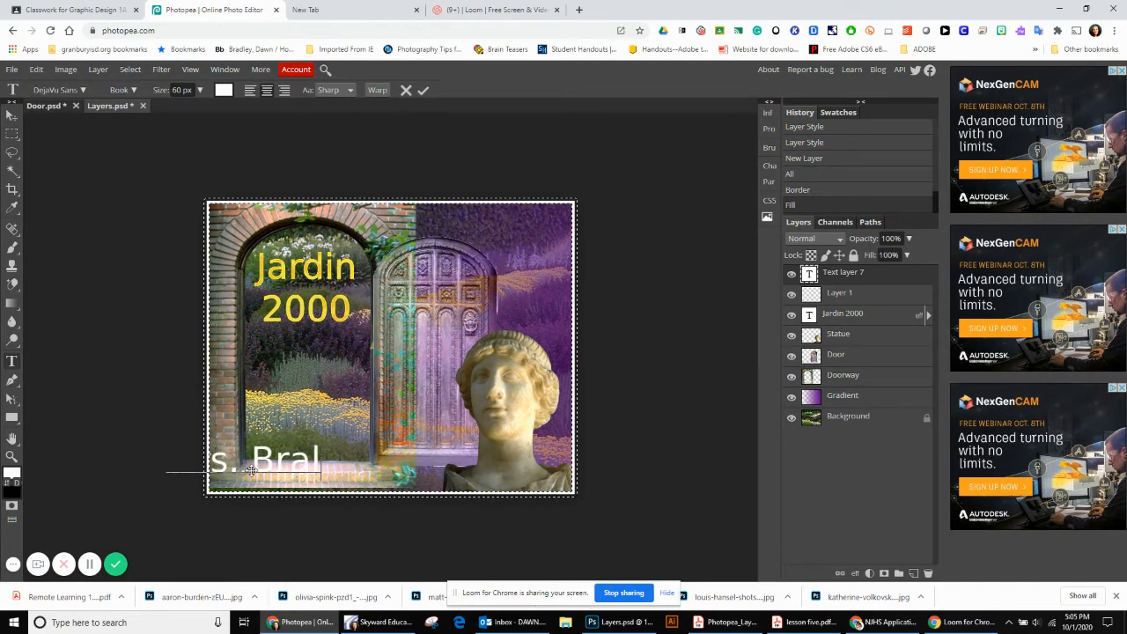
key(BackSpace)
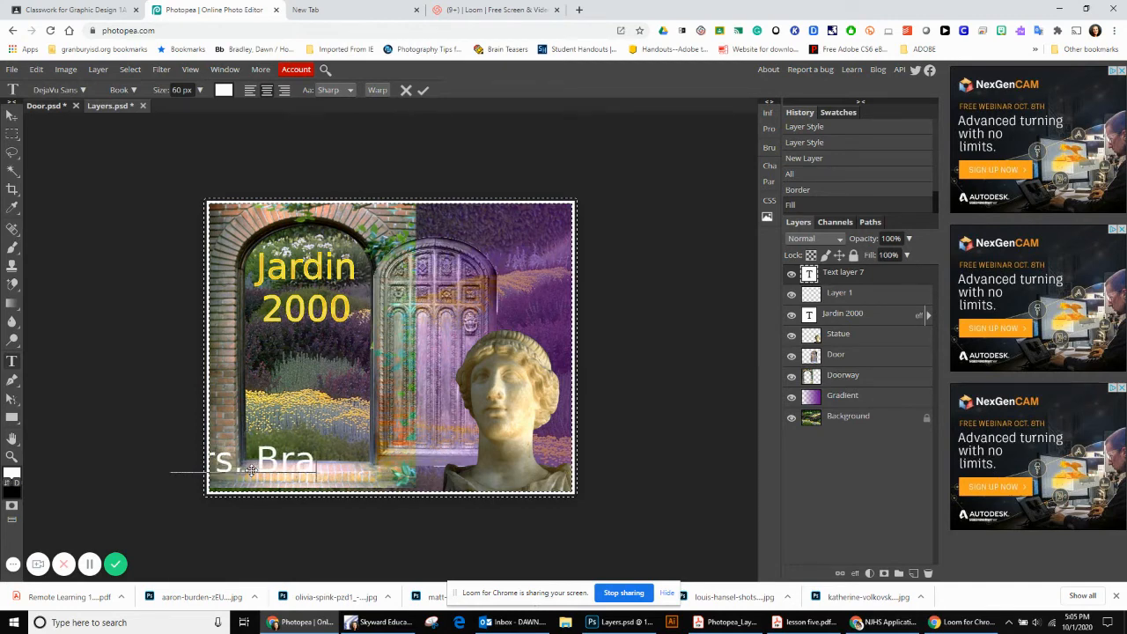
text(dley)
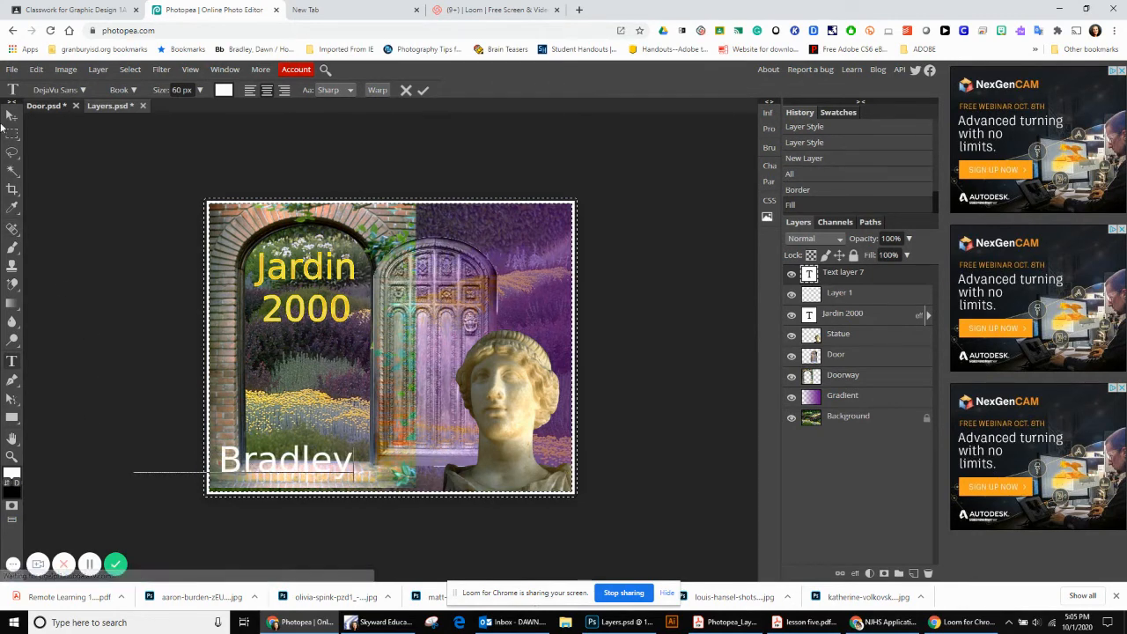
click(11, 116)
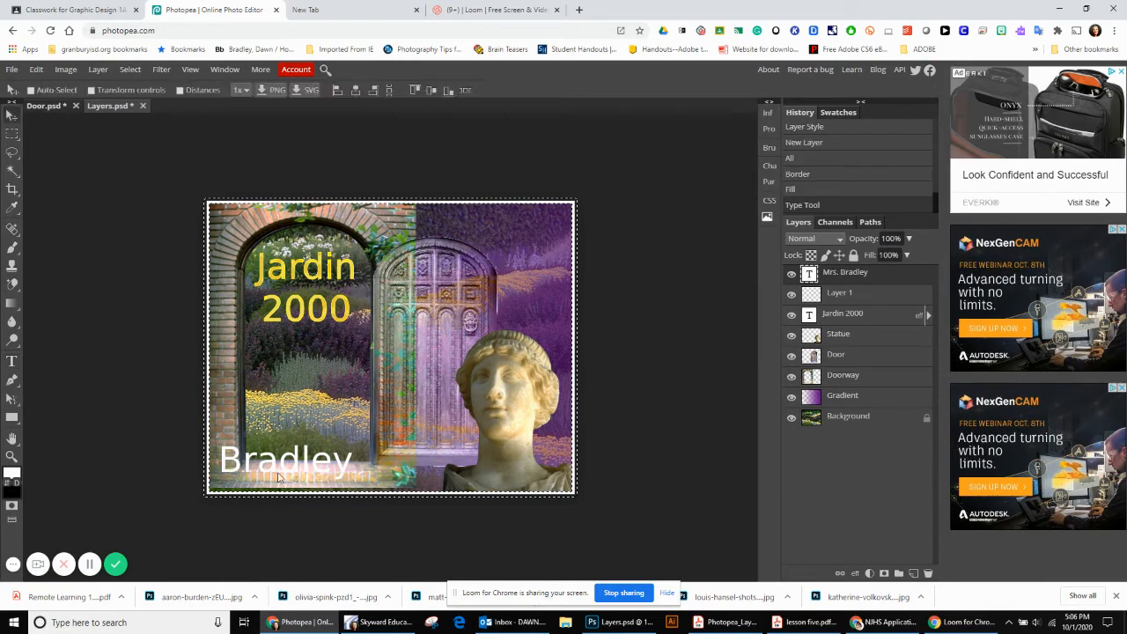
drag(283, 480, 377, 477)
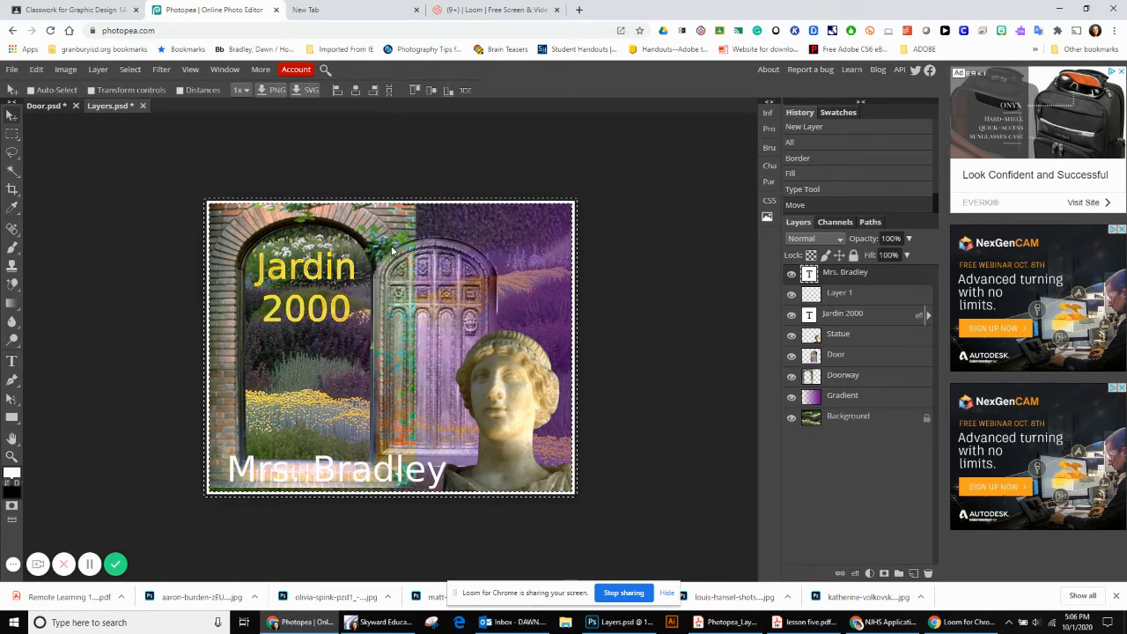
- Set the font size of the author's name text to 48 px
double_click(809, 274)
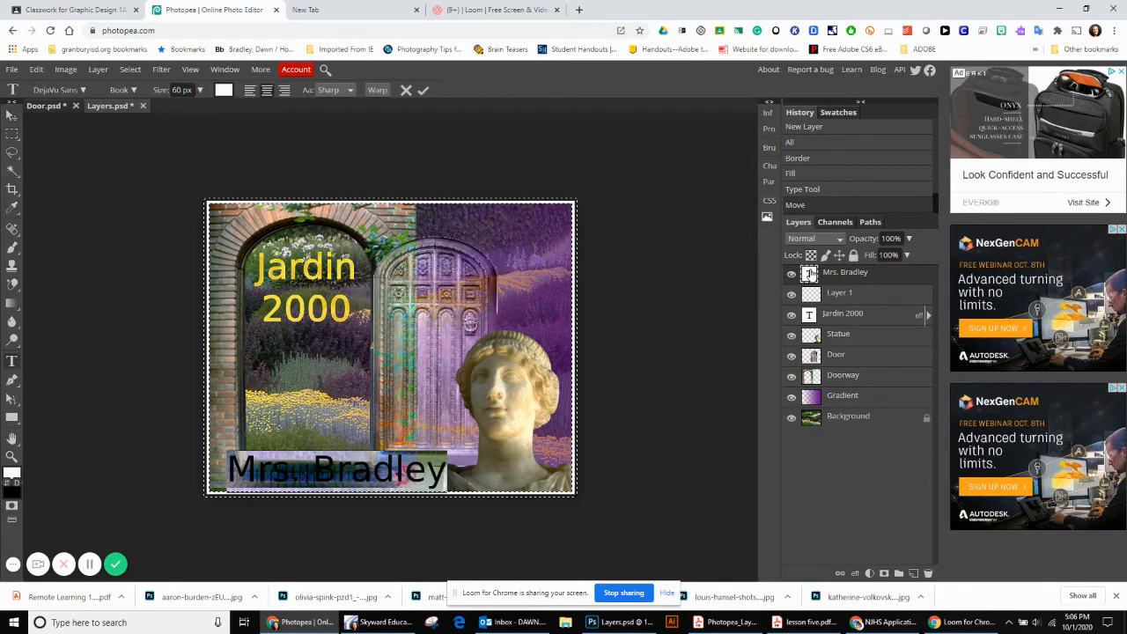
click(200, 90)
click(180, 90)
text(48)
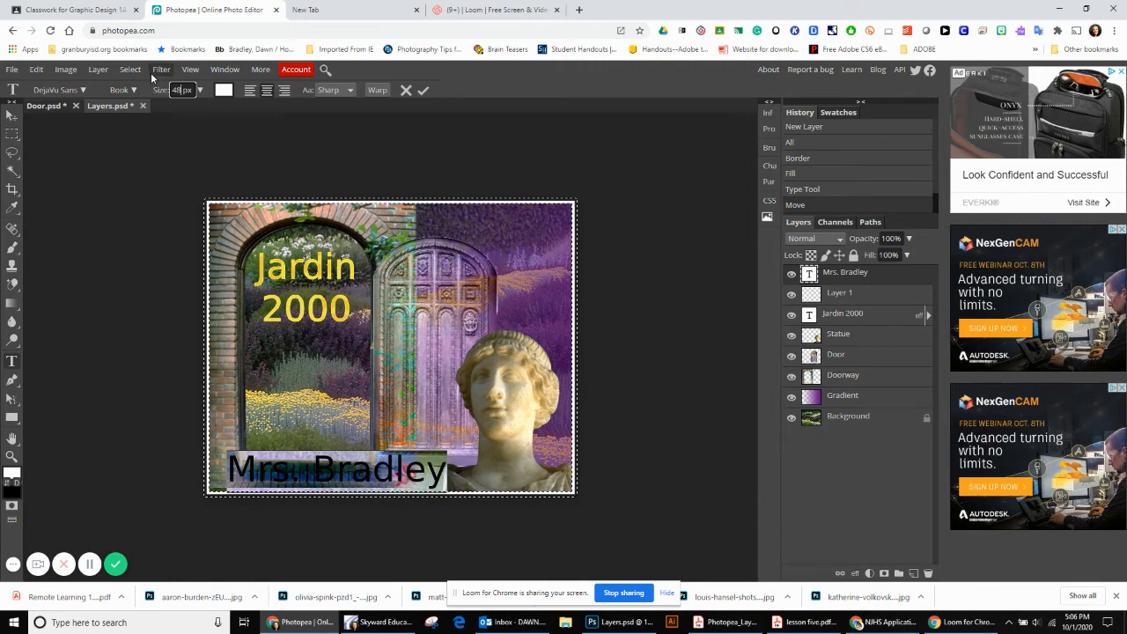
- Color the author's name text bright purple (c130f5) and confirm the text edit
click(227, 92)
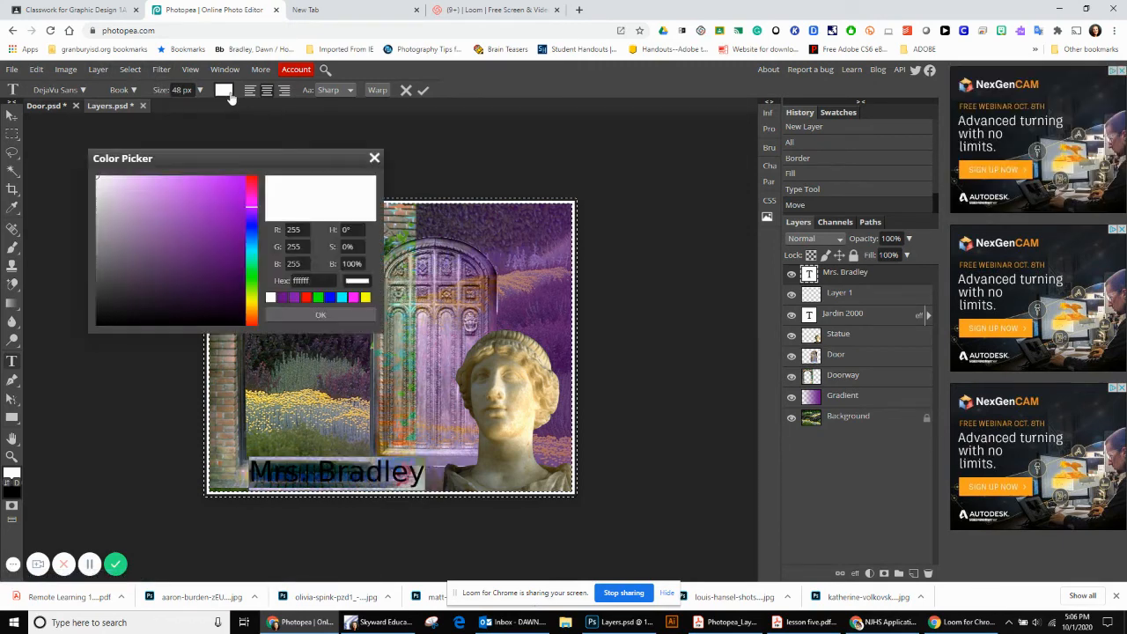
click(251, 208)
click(235, 209)
mouse_move(235, 208)
mouse_down()
mouse_move(232, 187)
mouse_move(215, 181)
mouse_up()
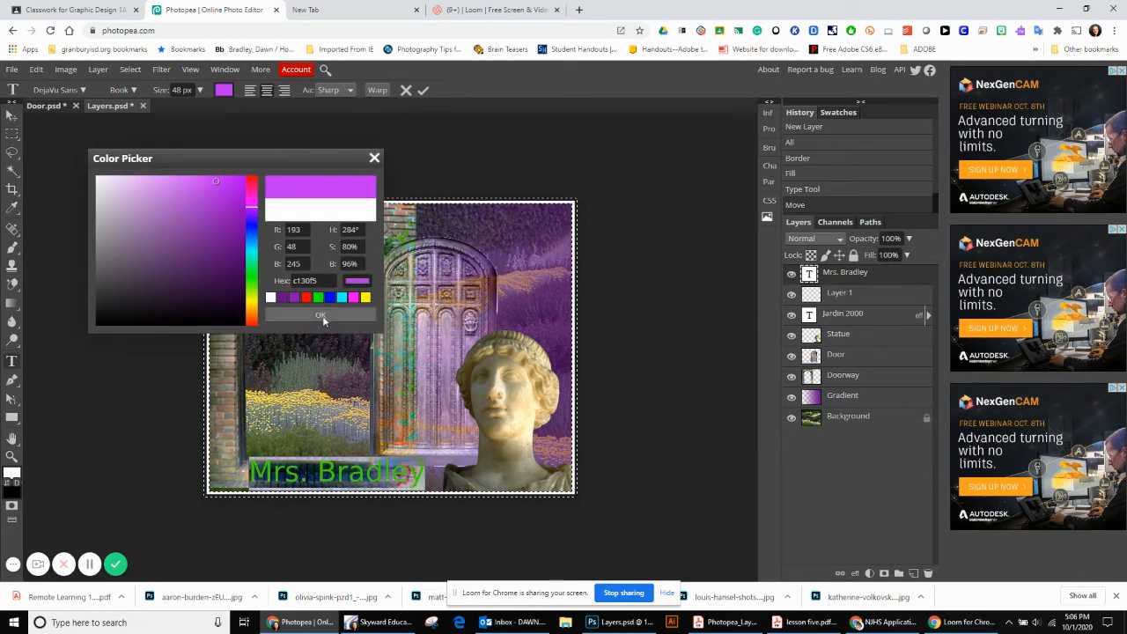
click(322, 315)
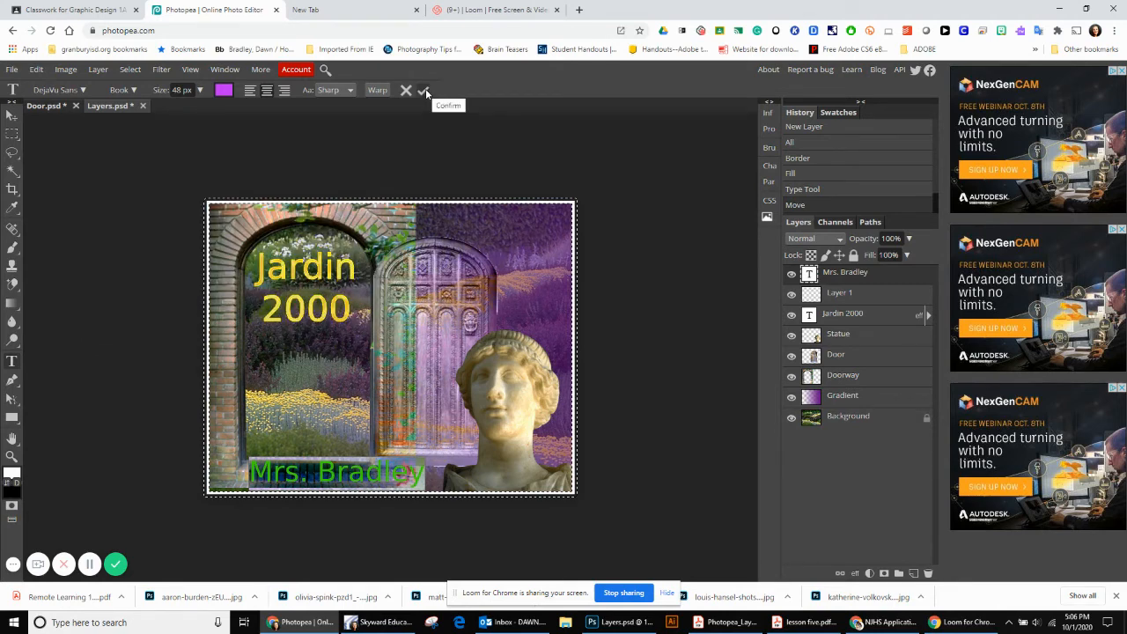
click(423, 90)
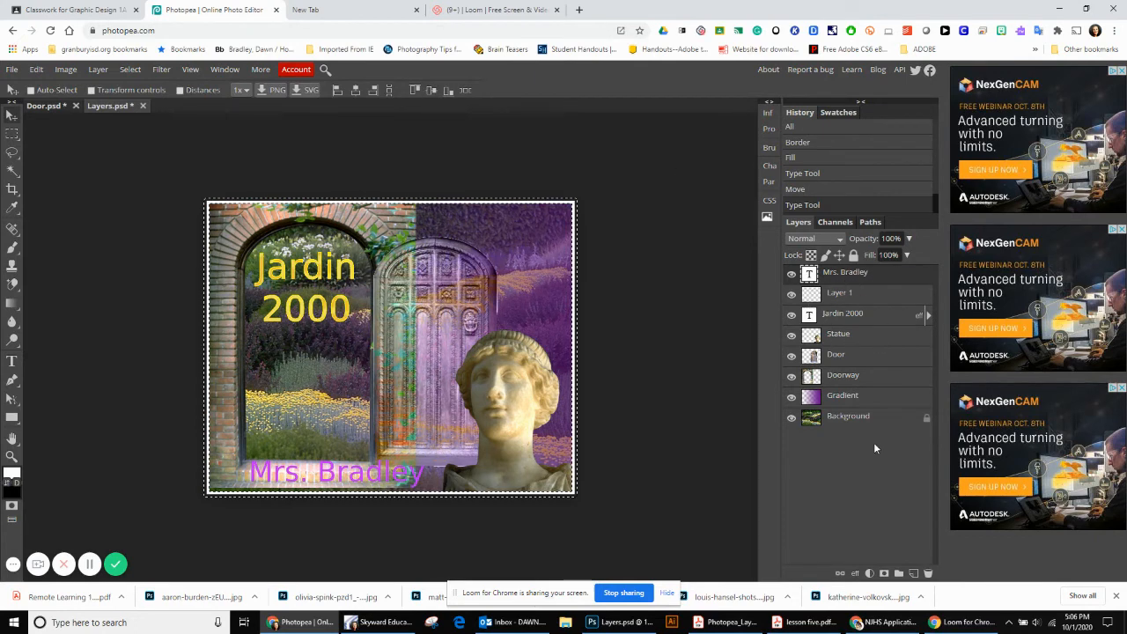
- Add a drop shadow to the author's name layer with Normal blend mode and a 7 px distance
click(854, 573)
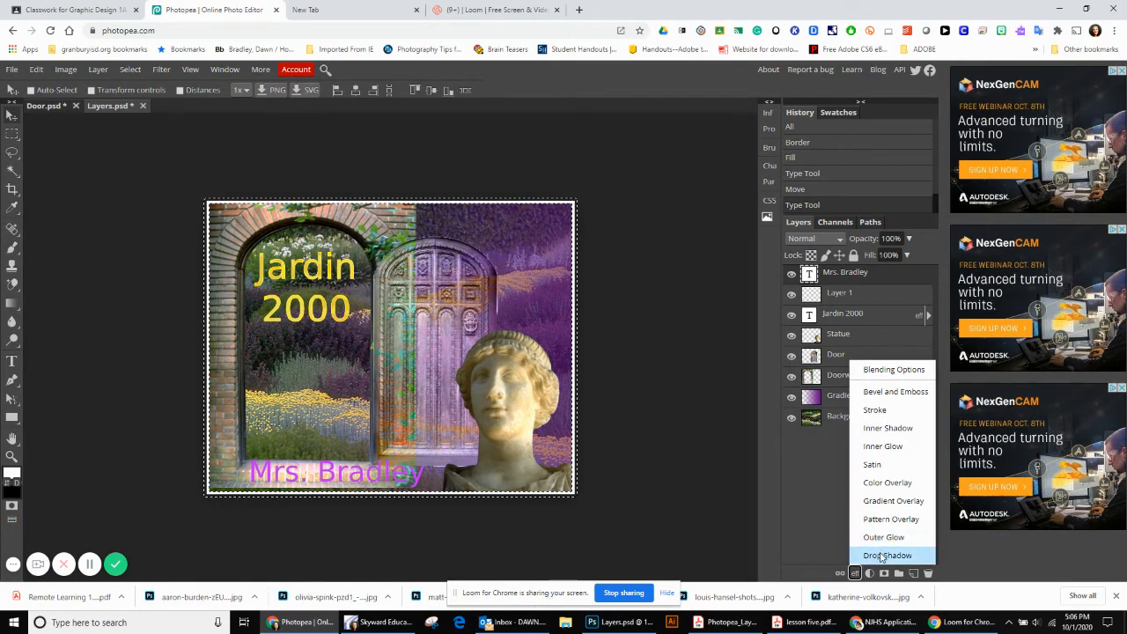
click(881, 554)
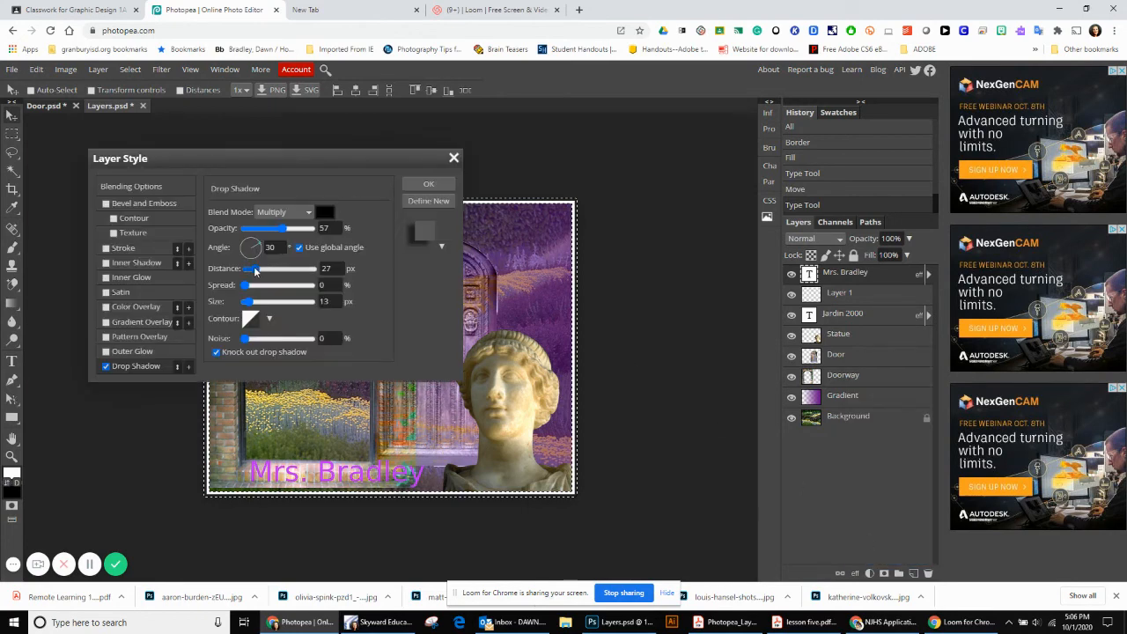
drag(254, 271, 250, 271)
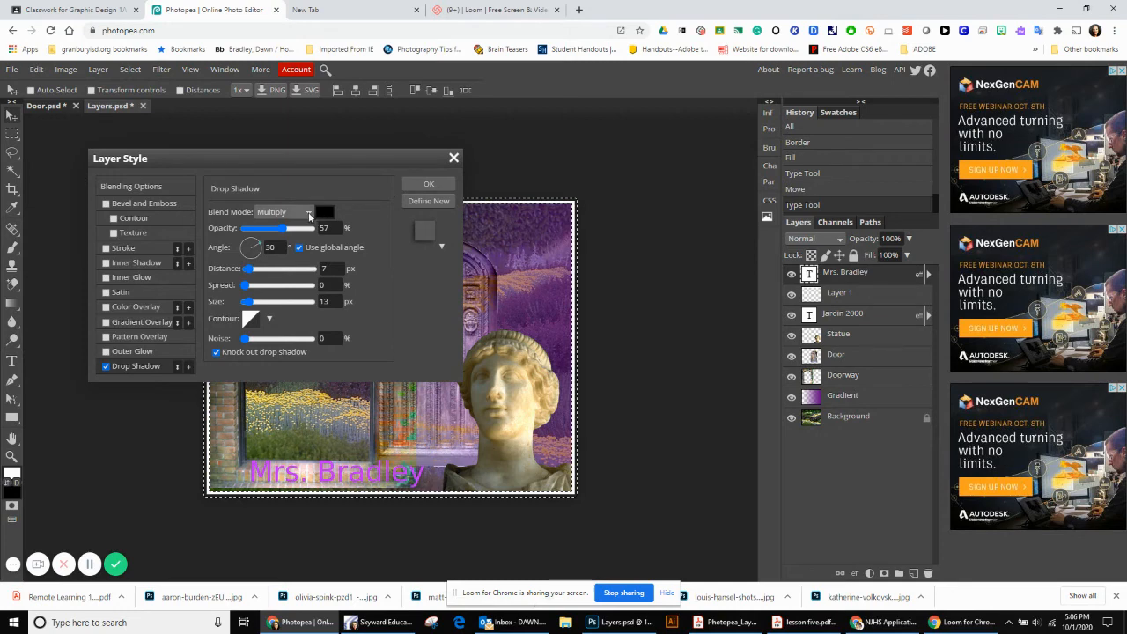
click(309, 216)
click(294, 228)
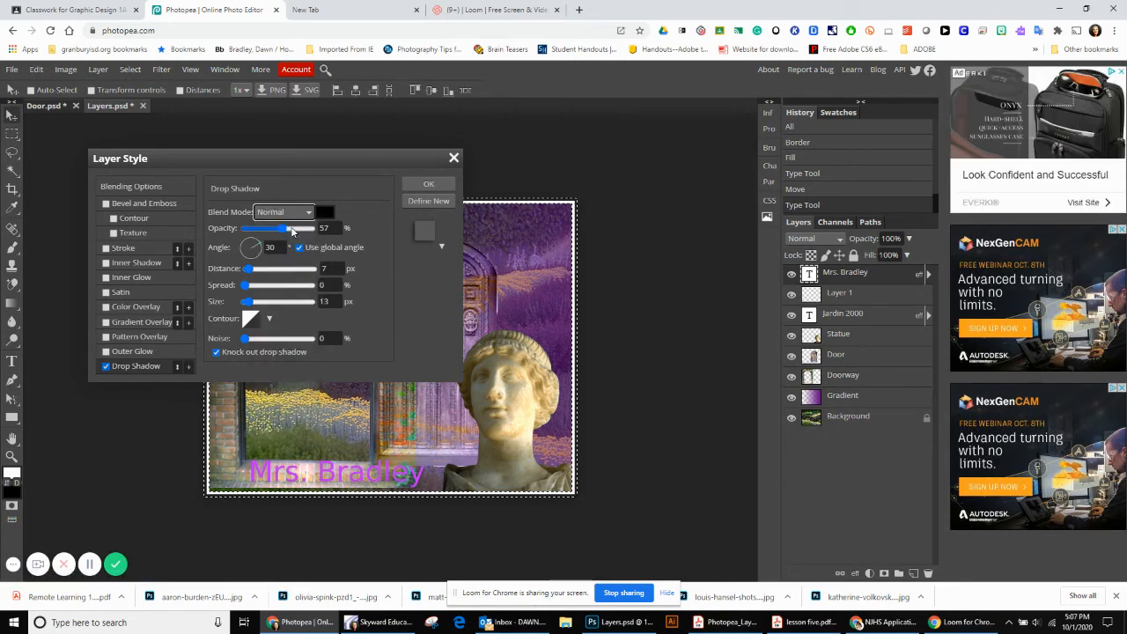
- Try a drop shadow distance of 10 px, a spread of 10% and a size of 15 px on the author's name
click(323, 269)
key(BackSpace)
text(10)
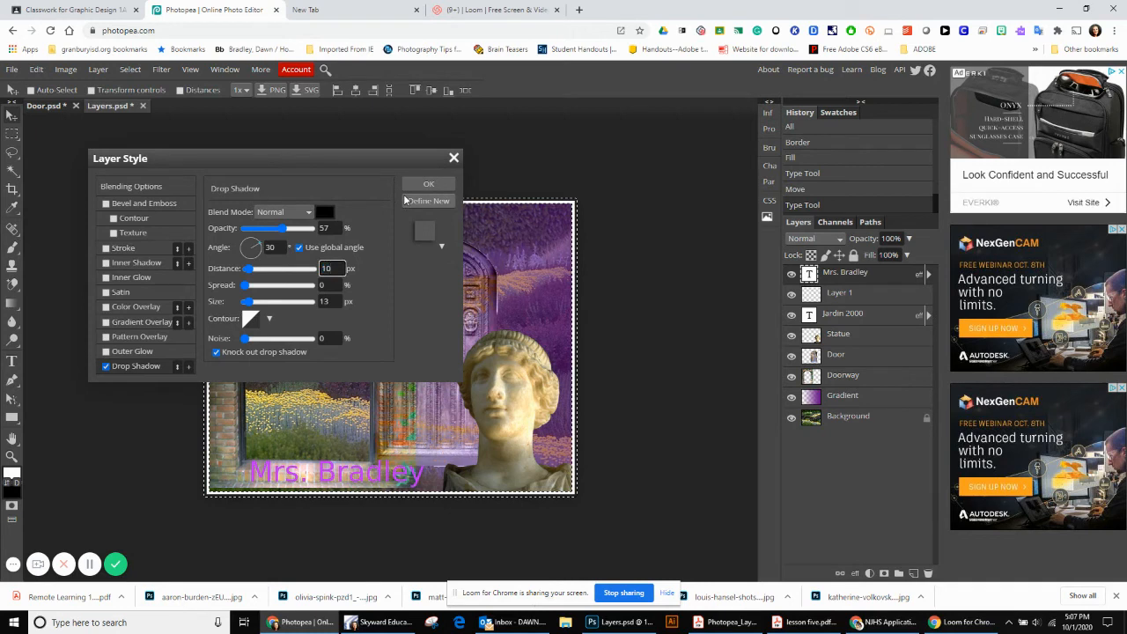
click(332, 285)
text(5)
key(BackSpace)
text(10)
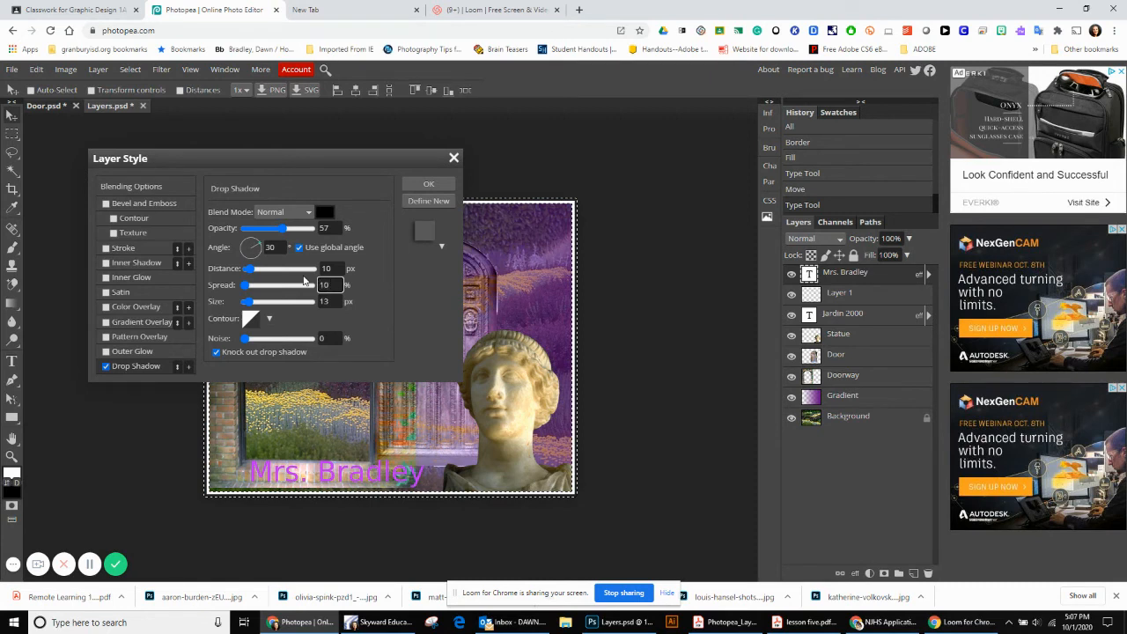
click(337, 300)
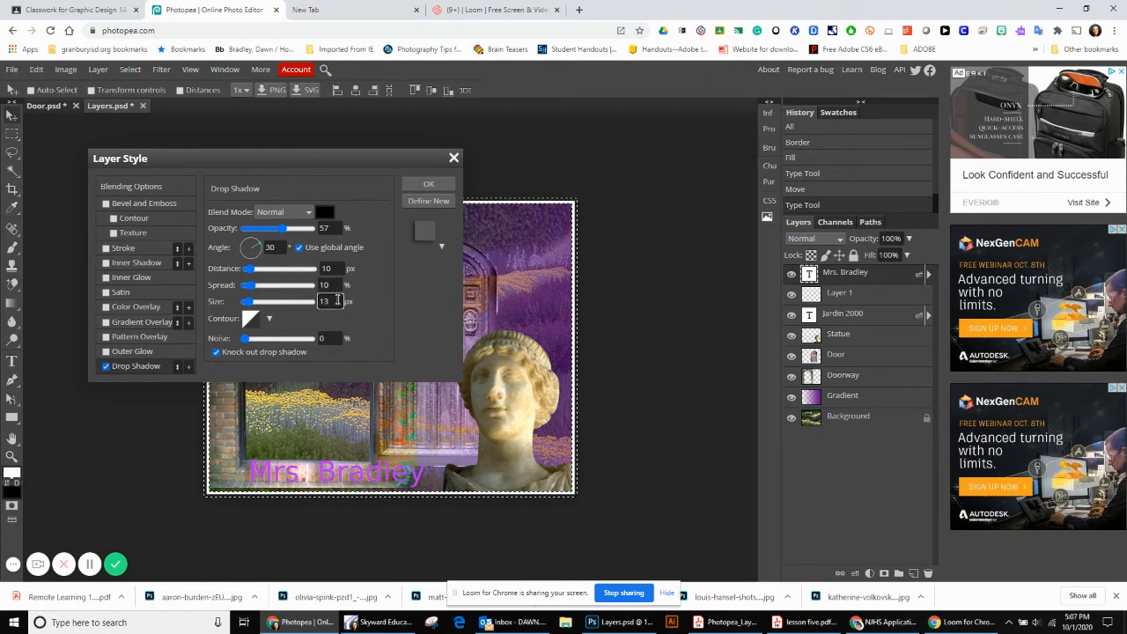
drag(337, 301, 304, 303)
text(15)
- Set the name's drop shadow to 100% opacity, 5 px distance, 5% spread and 5 px size, and apply the layer style
click(320, 481)
drag(252, 271, 249, 275)
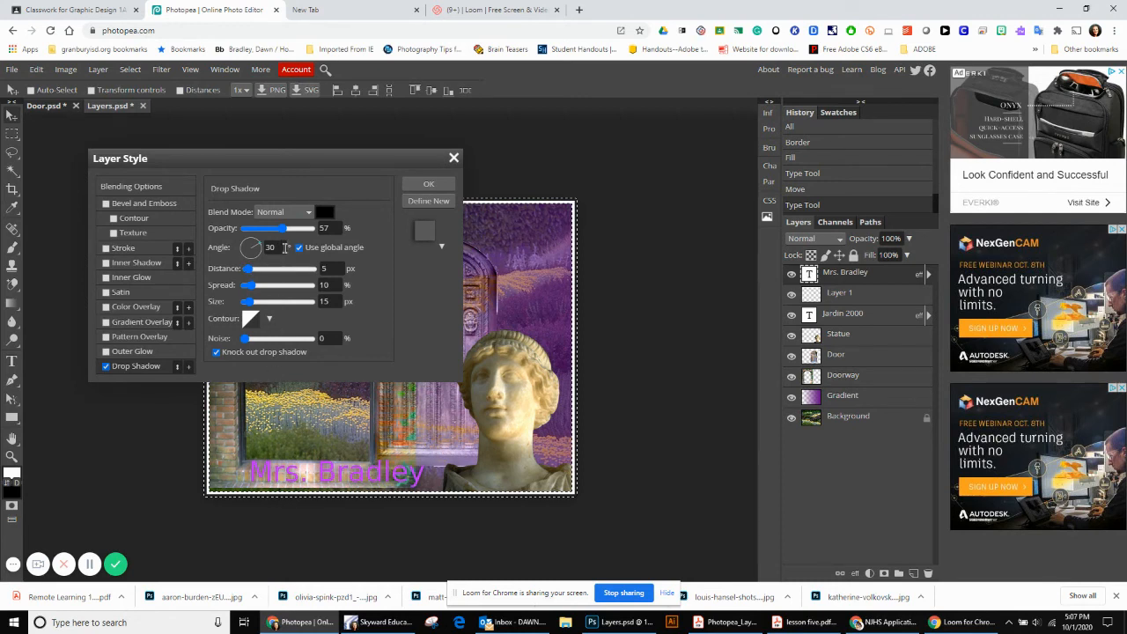
drag(290, 231, 350, 227)
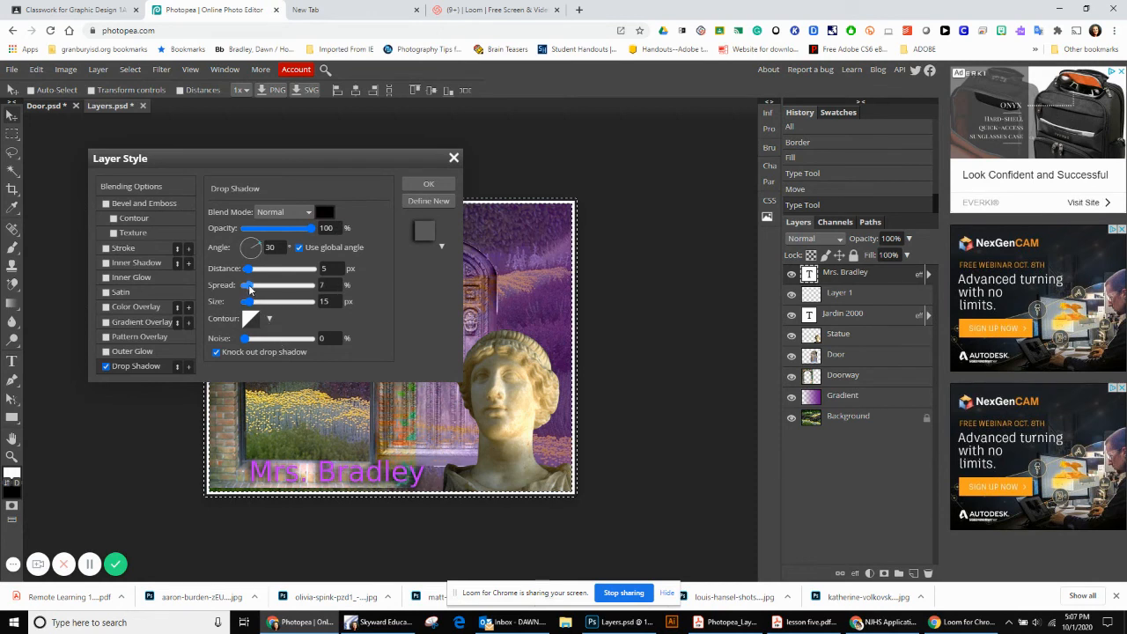
drag(251, 285, 247, 303)
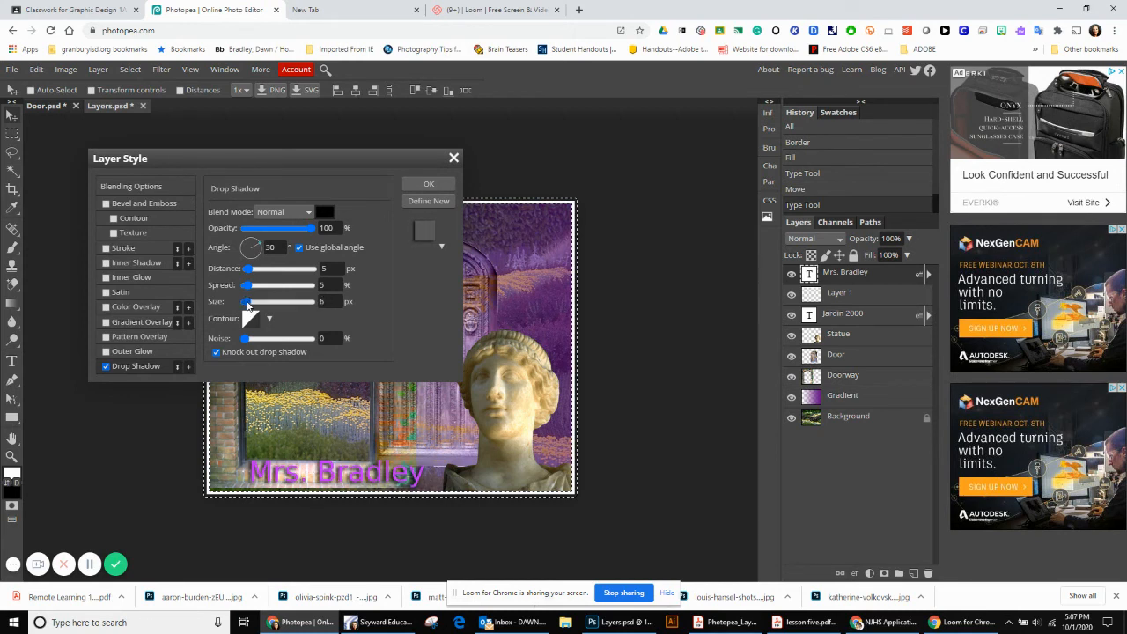
click(326, 301)
text(5)
click(427, 184)
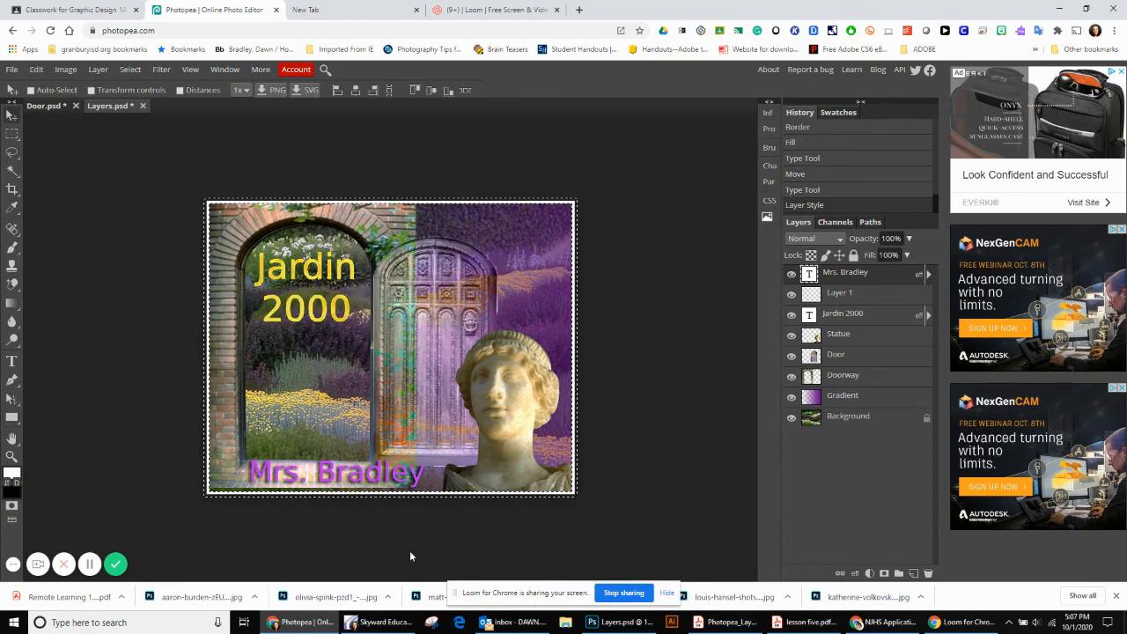
- Export the composite as a PNG image at 627 by 500 px and 100% quality
click(13, 71)
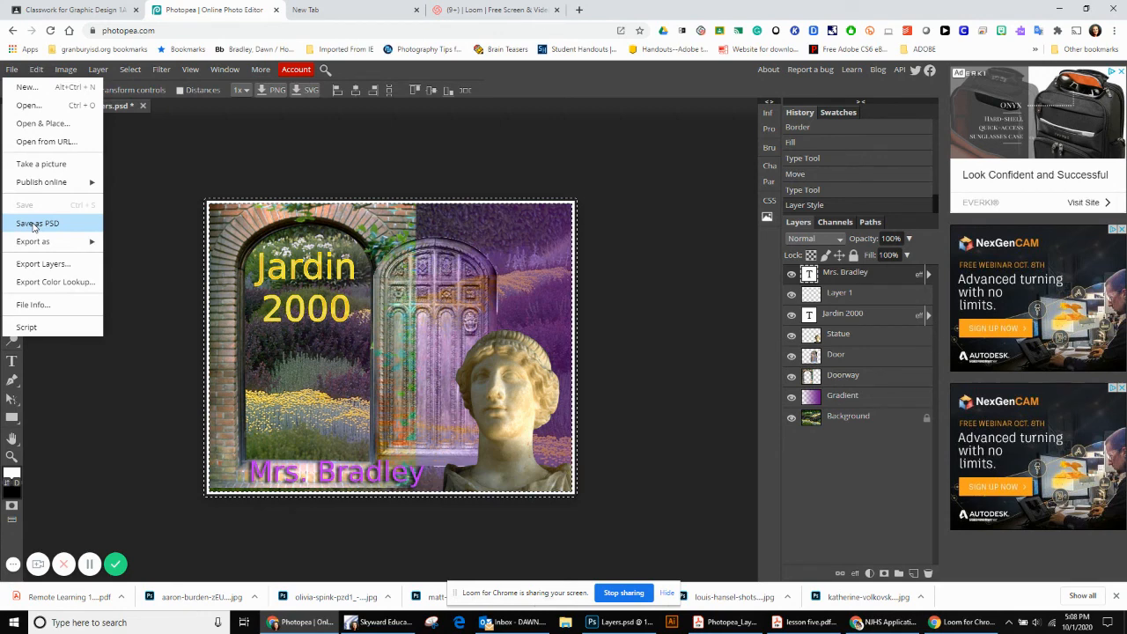
mouse_move(38, 244)
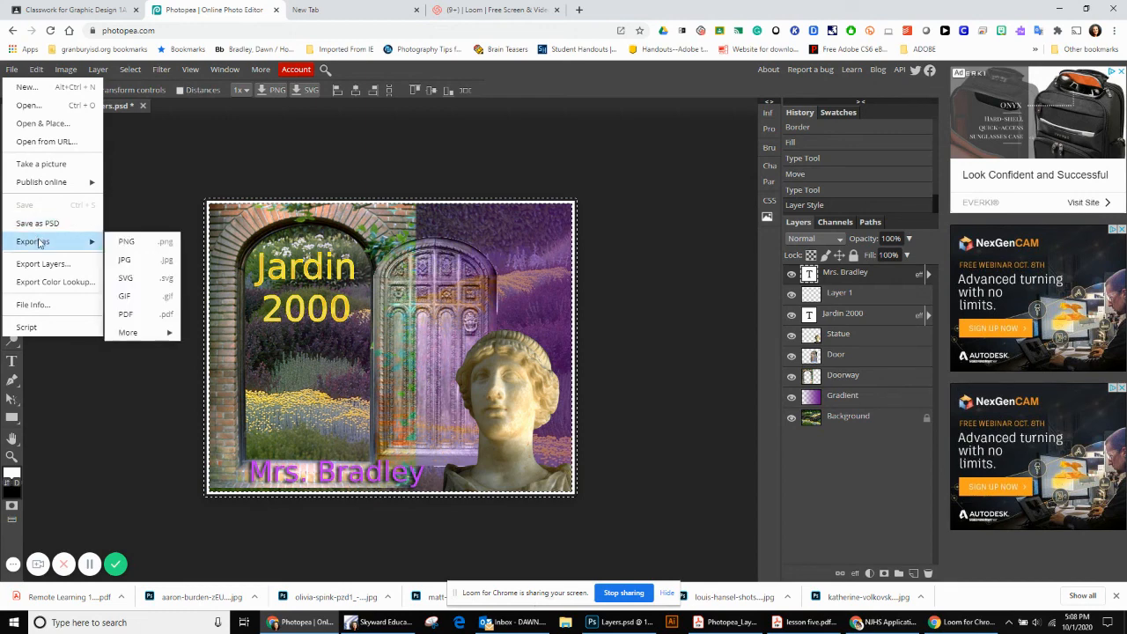
click(119, 243)
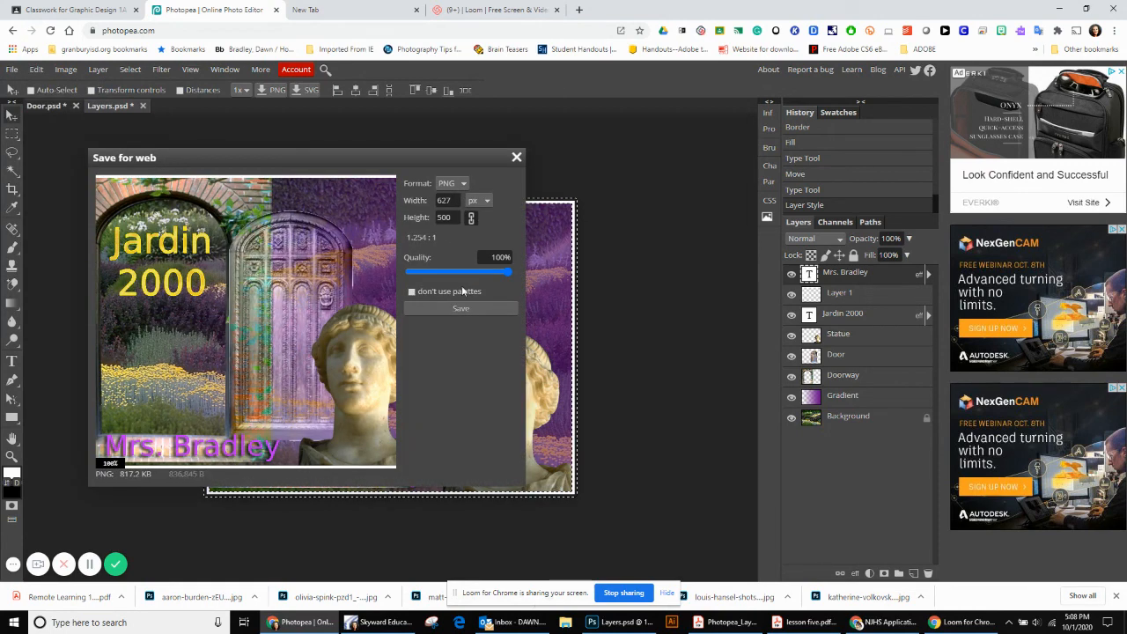
click(470, 308)
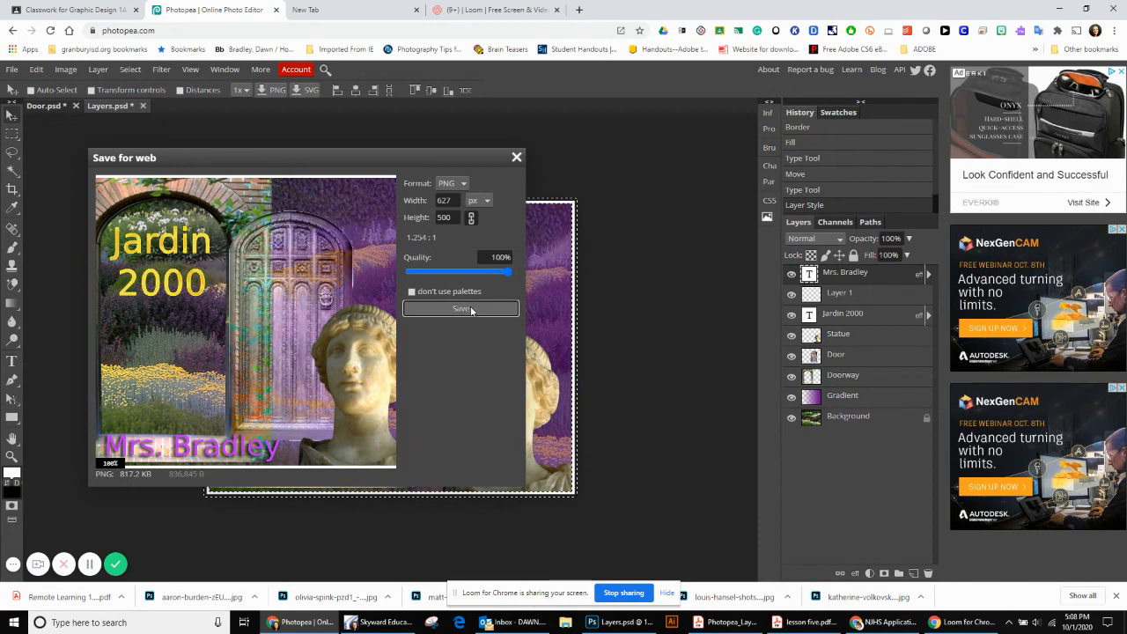